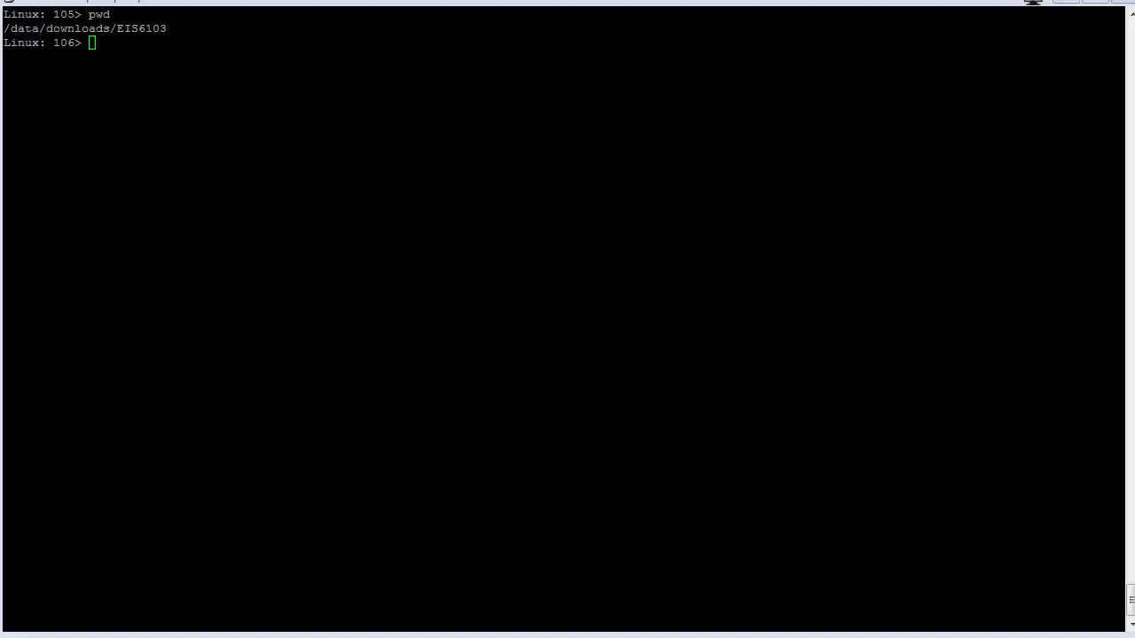
List the EIS6103 folder and change into the EISDBINTERNAL03P_0 directory
type("ls -l")
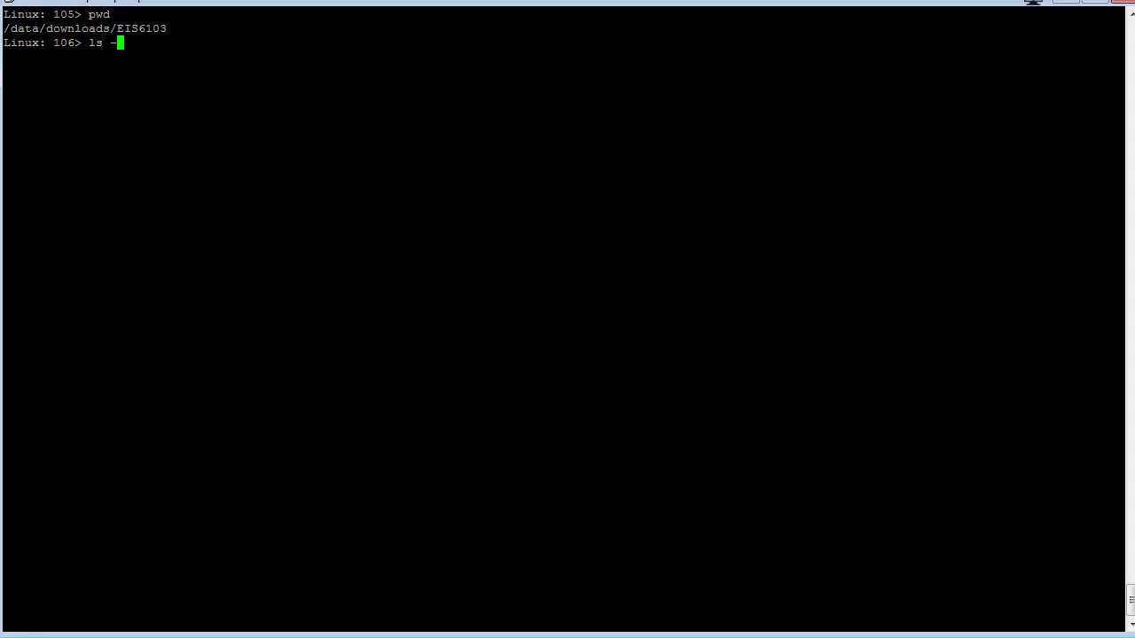
key("Return")
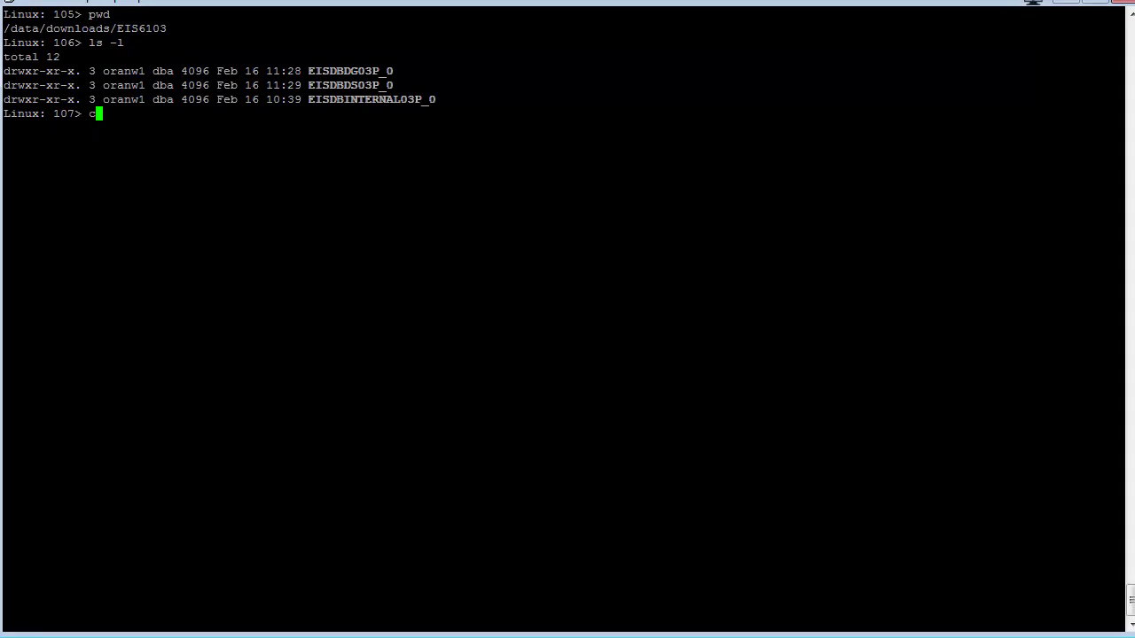
type("cd")
double_click(376, 99)
right_click(376, 100)
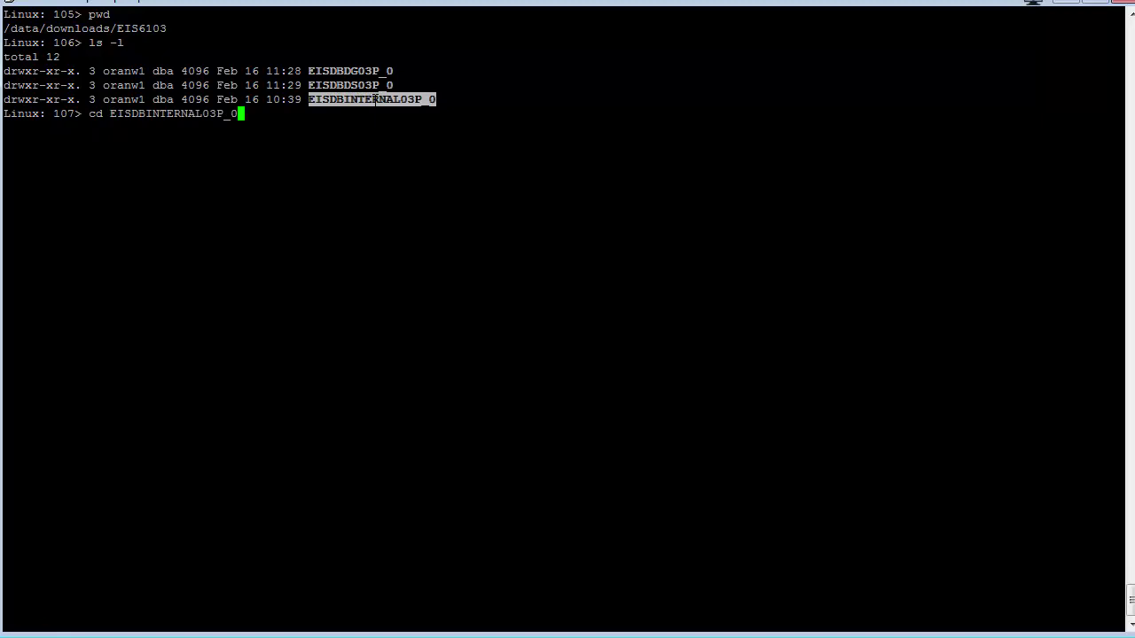
key("Return")
Enter the Database subfolder, list upgrade.sql, and type a sqlplus command running upgrade.sql as SOPS_MIPO on NW1
type("cd Database")
key("Return")
type("ls -l")
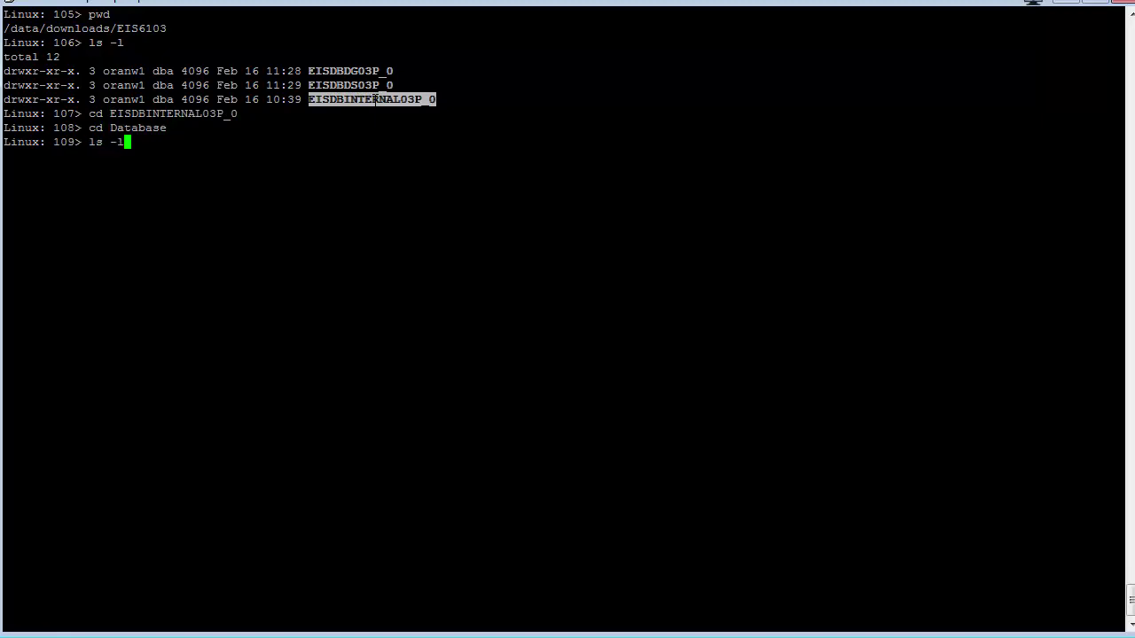
key("Return")
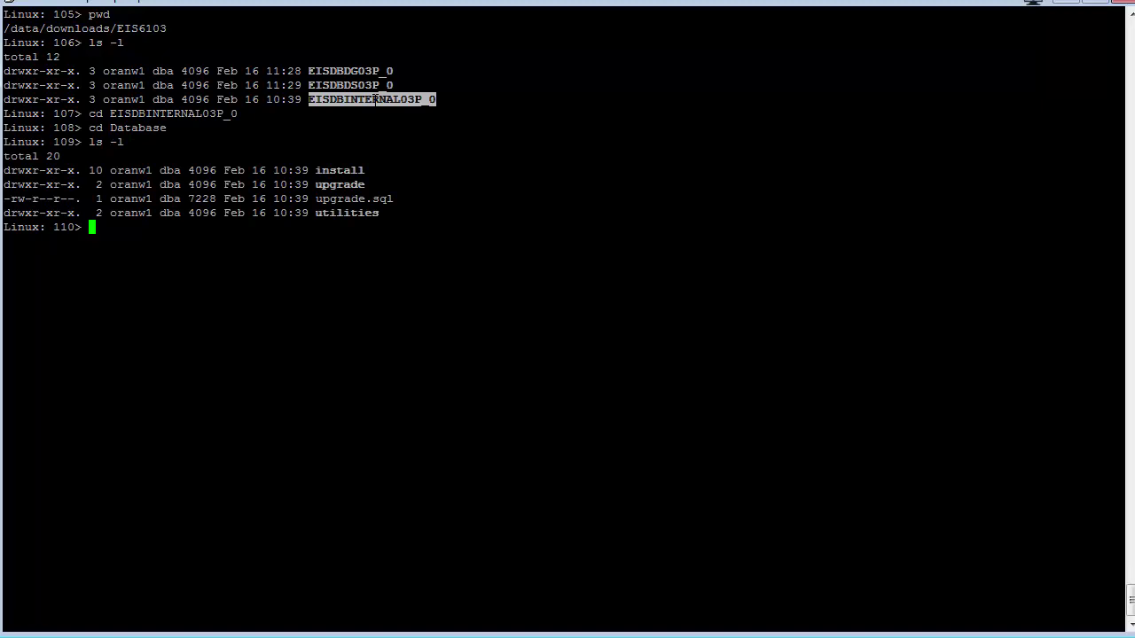
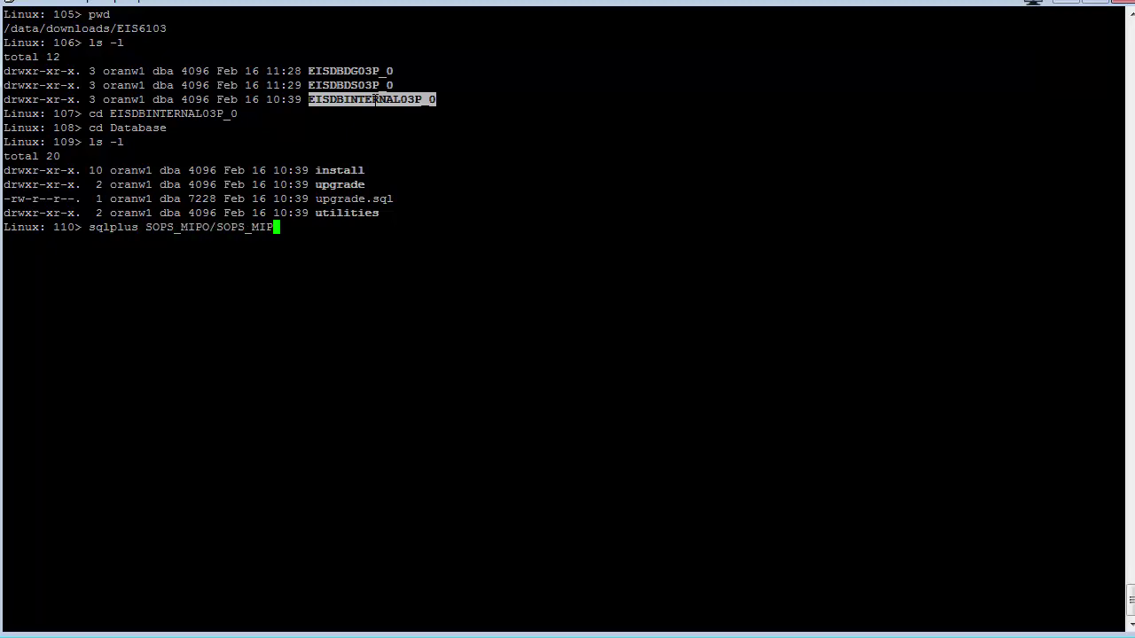
type("@NW1 @upgrade.sql")
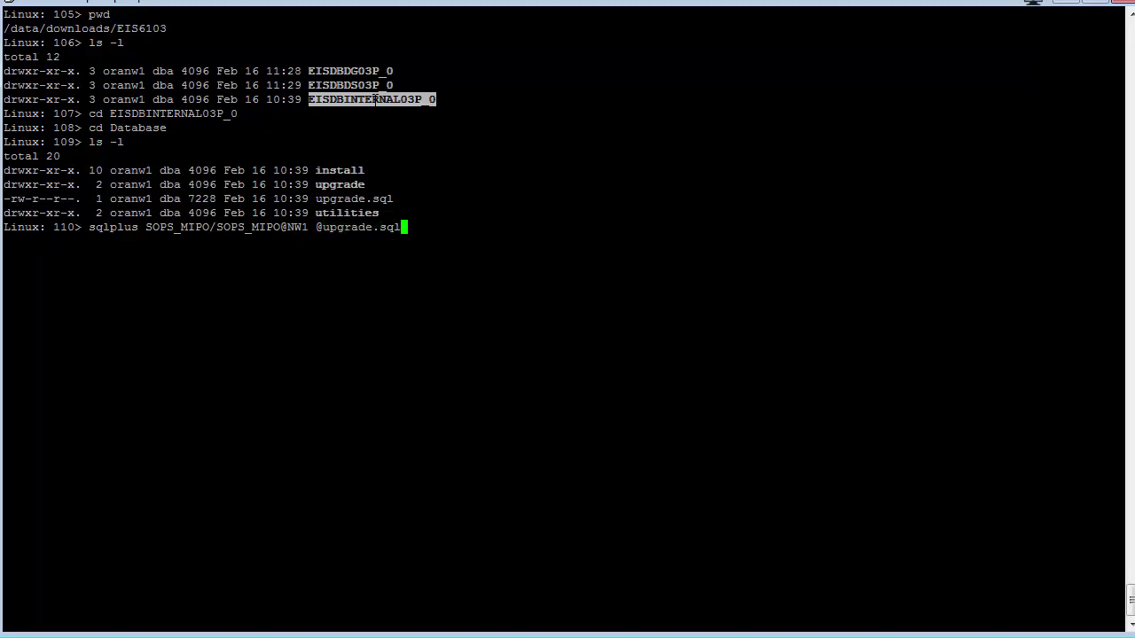
Run upgrade.sql to bring the MIPO schema to 6.10.3.0, then quit SQL*Plus
key("Return")
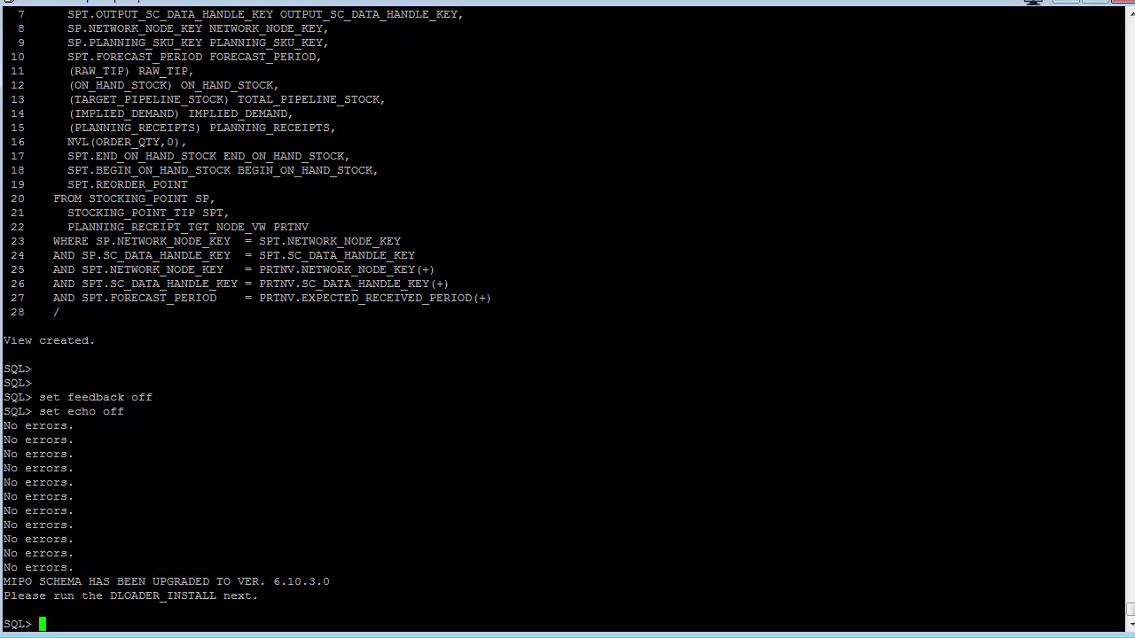
type("quit")
key("Return")
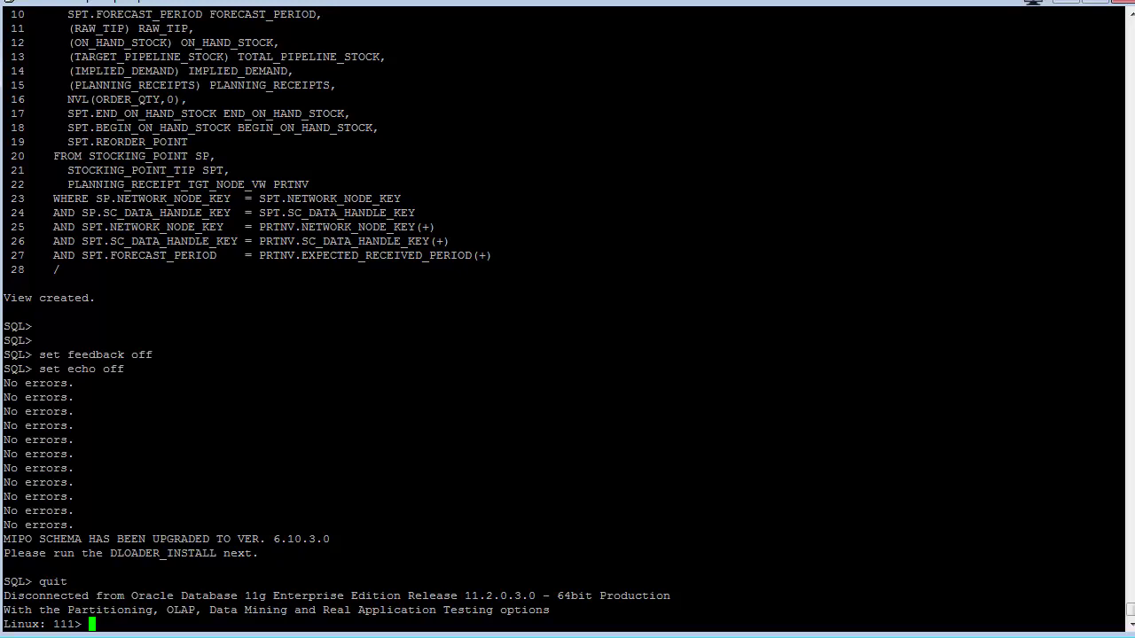
List the folder to confirm mipo_upgrade6103.log and type cd ../../ to go up two levels
type("ls -l")
key("Return")
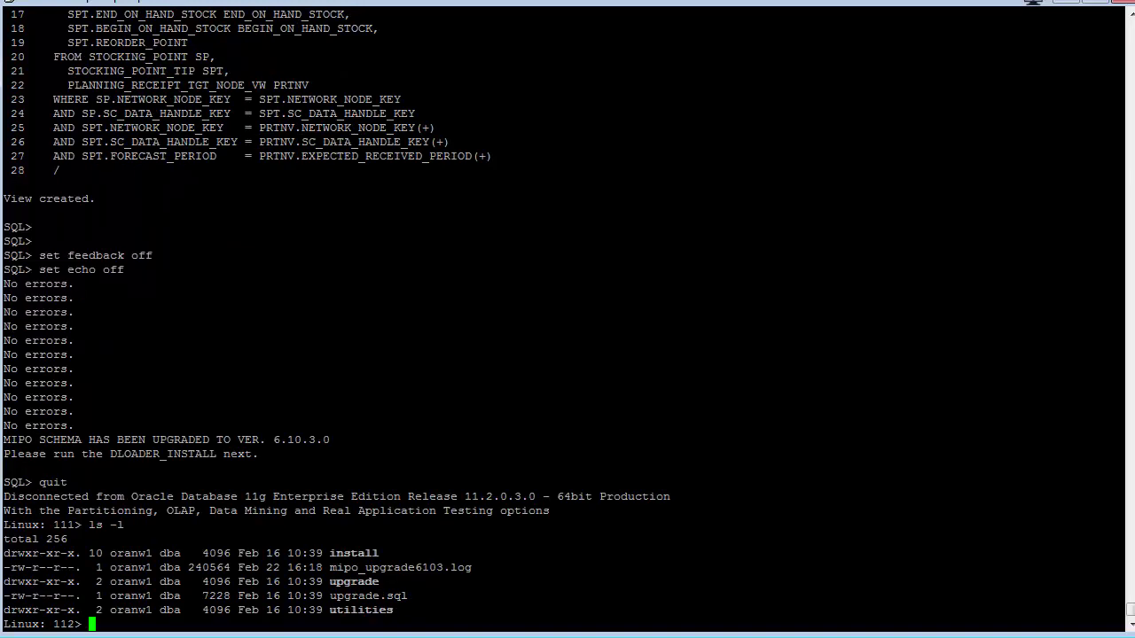
type("cd ../../")
Return to EIS6103, list its three EISDB folders, and enter EISDBDG03P_0
key("Return")
type("ls -l")
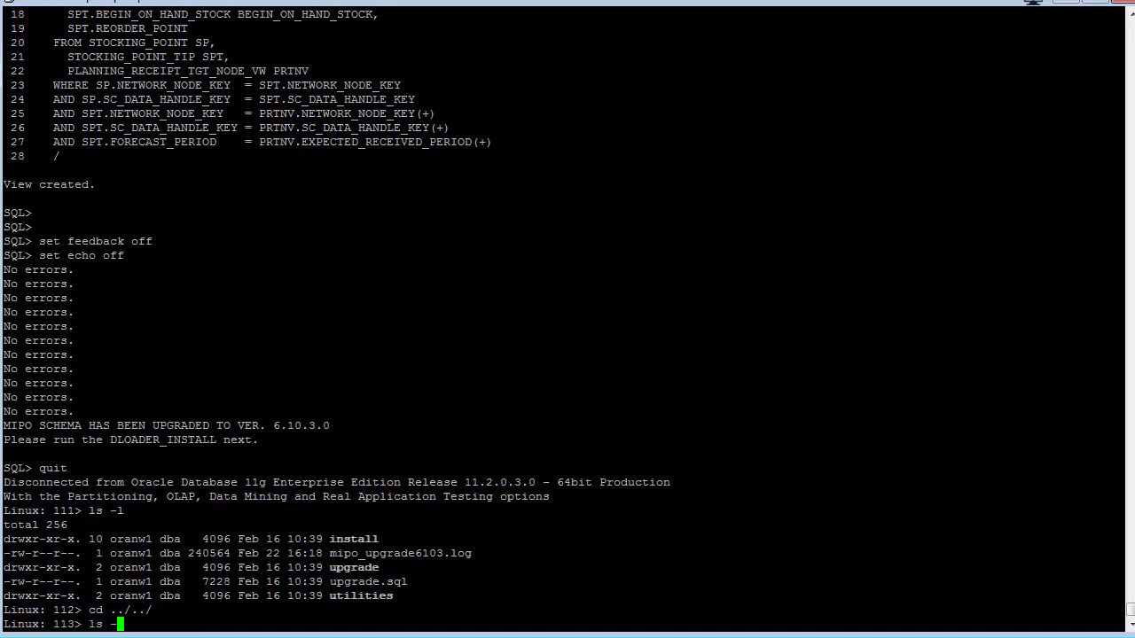
key("Return")
type("cd")
double_click(350, 582)
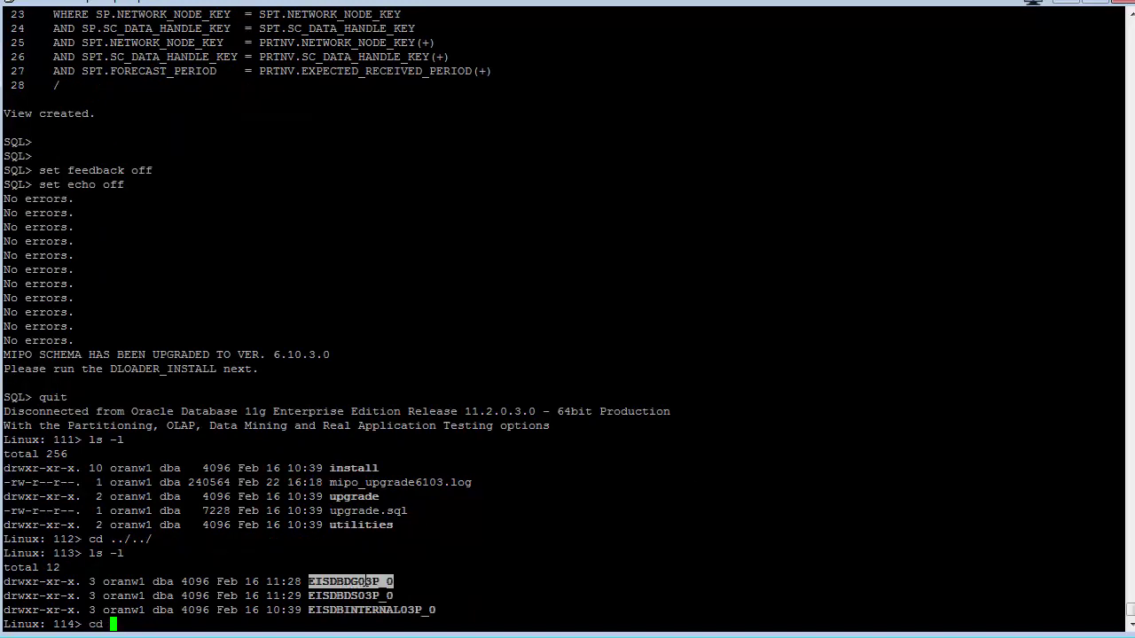
right_click(365, 582)
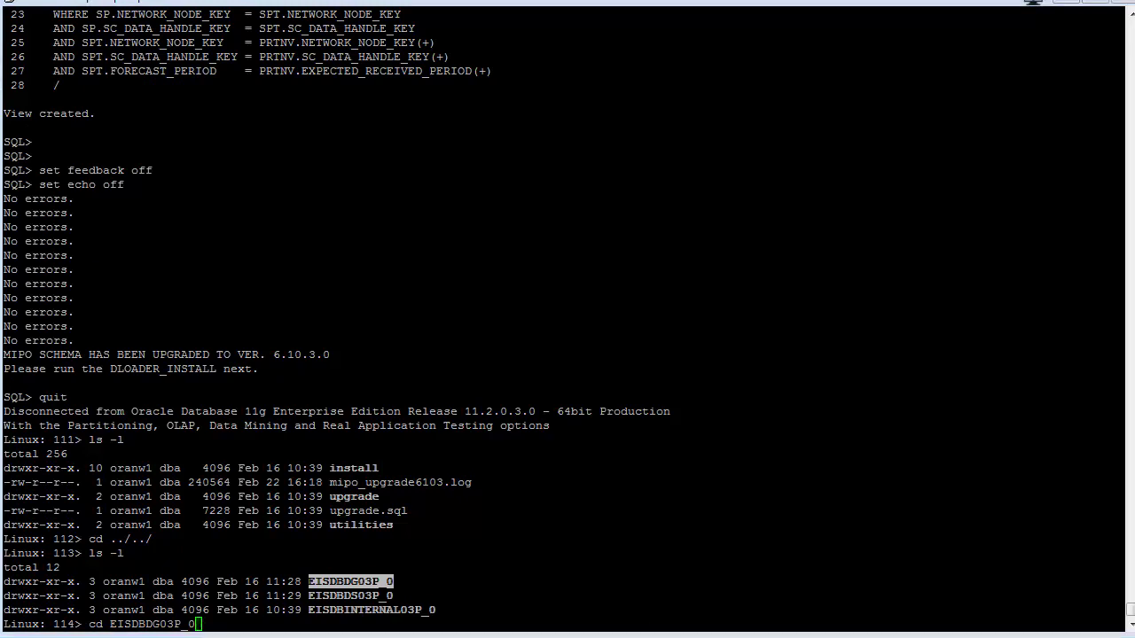
key("alt+Tab")
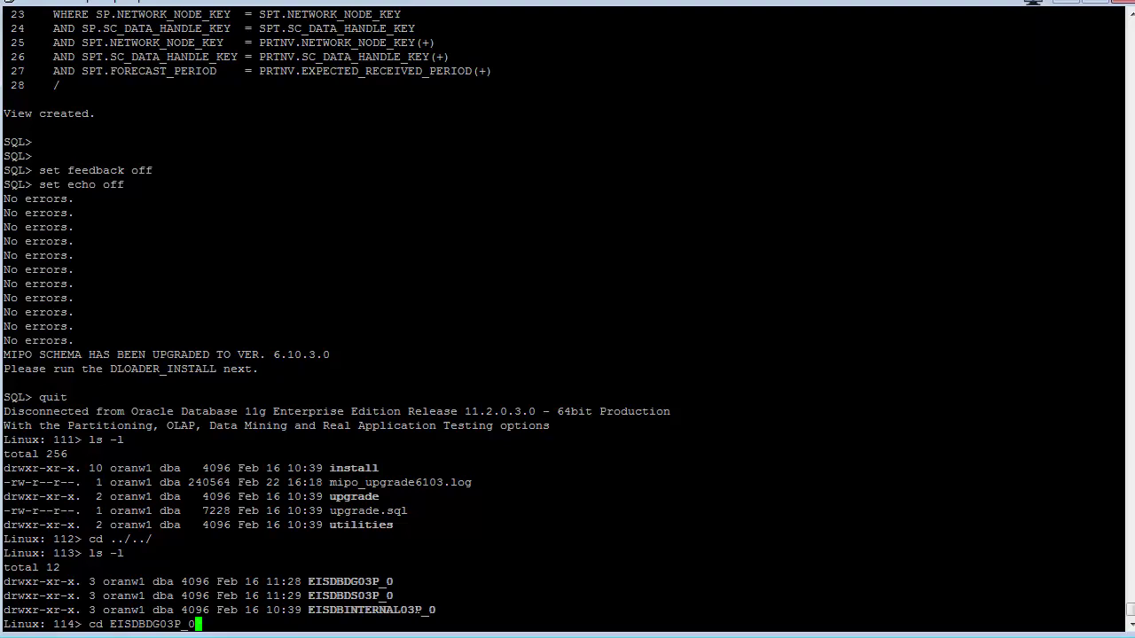
key("Return")
In its Database folder, view upgrade.sql's SOPS_GATEWAY and SOPS_MIPO definitions in vi and close unchanged
type("cd Database")
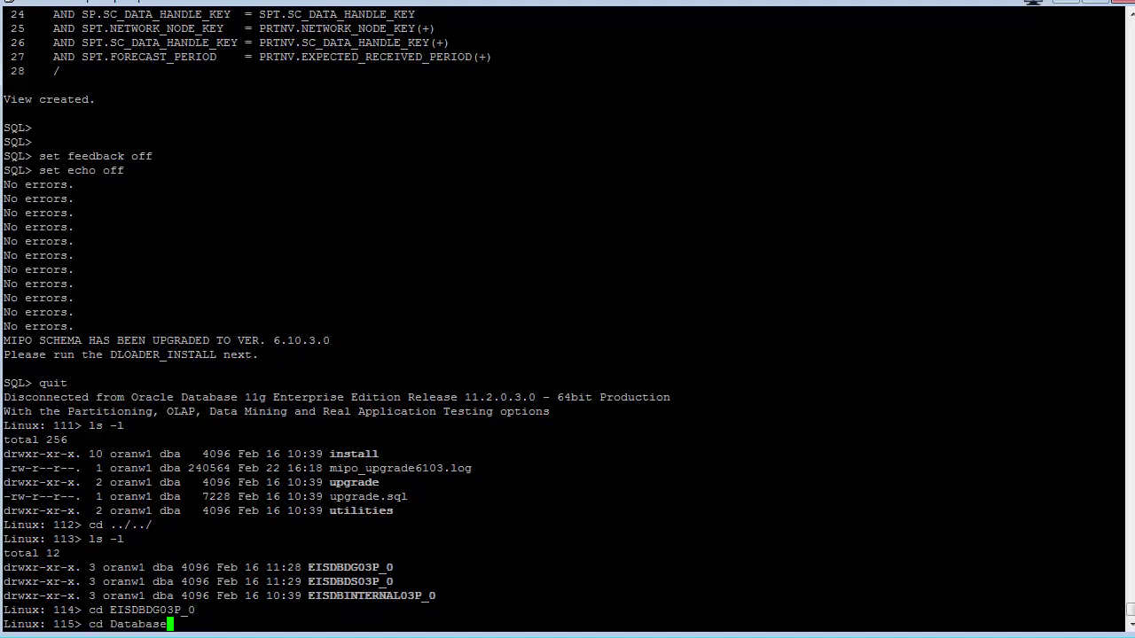
key("Return")
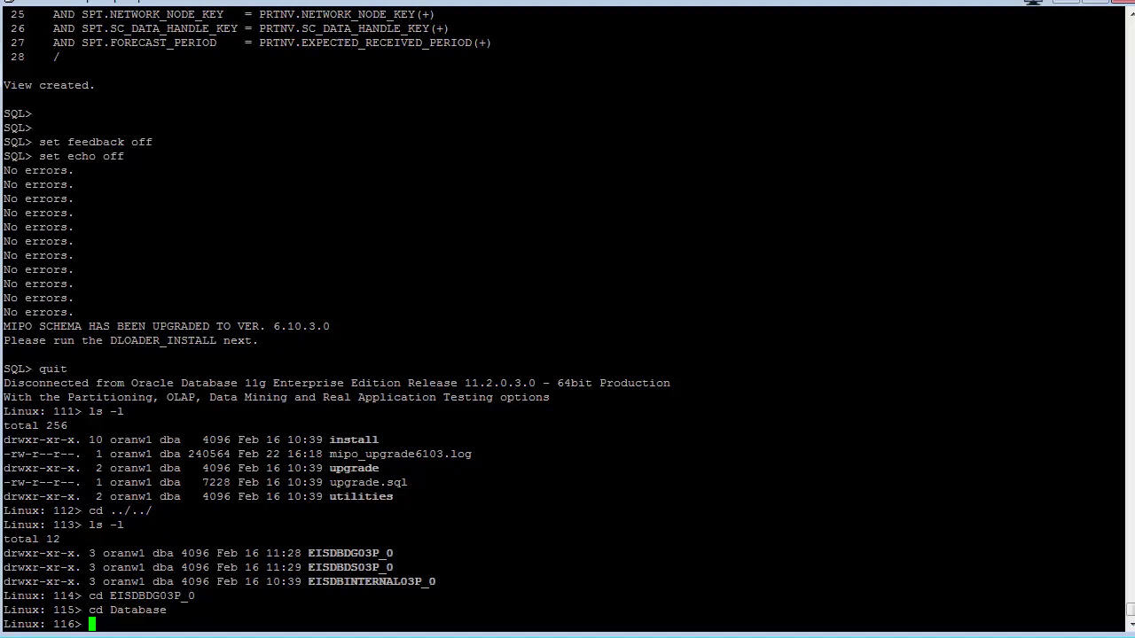
type("ls -l")
key("Return")
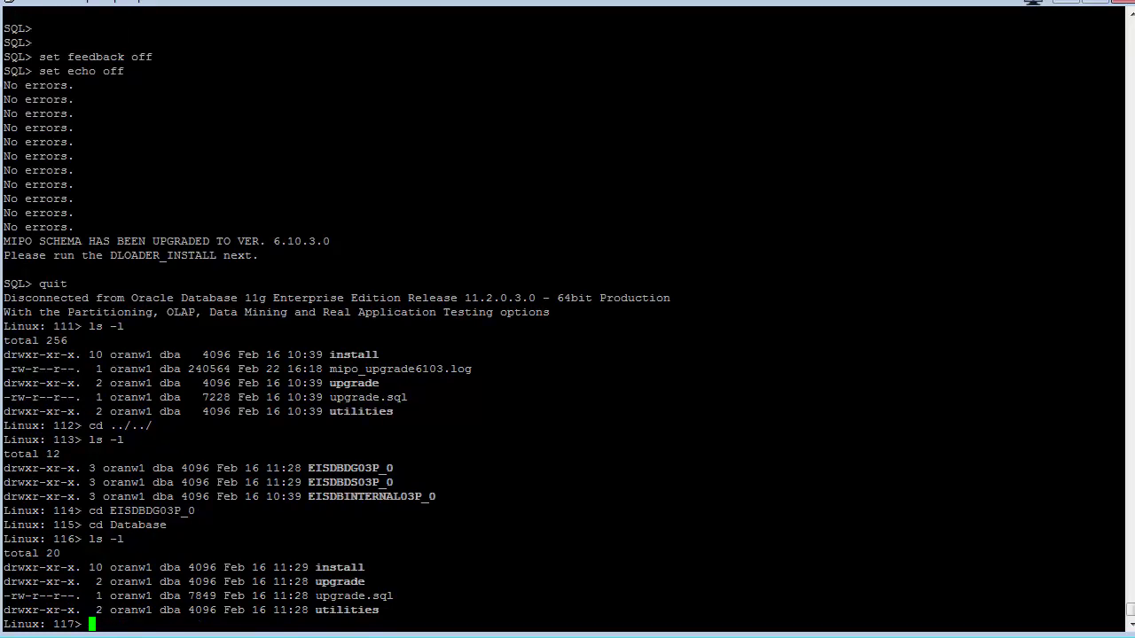
type("vi upgrade.sql")
key("Return")
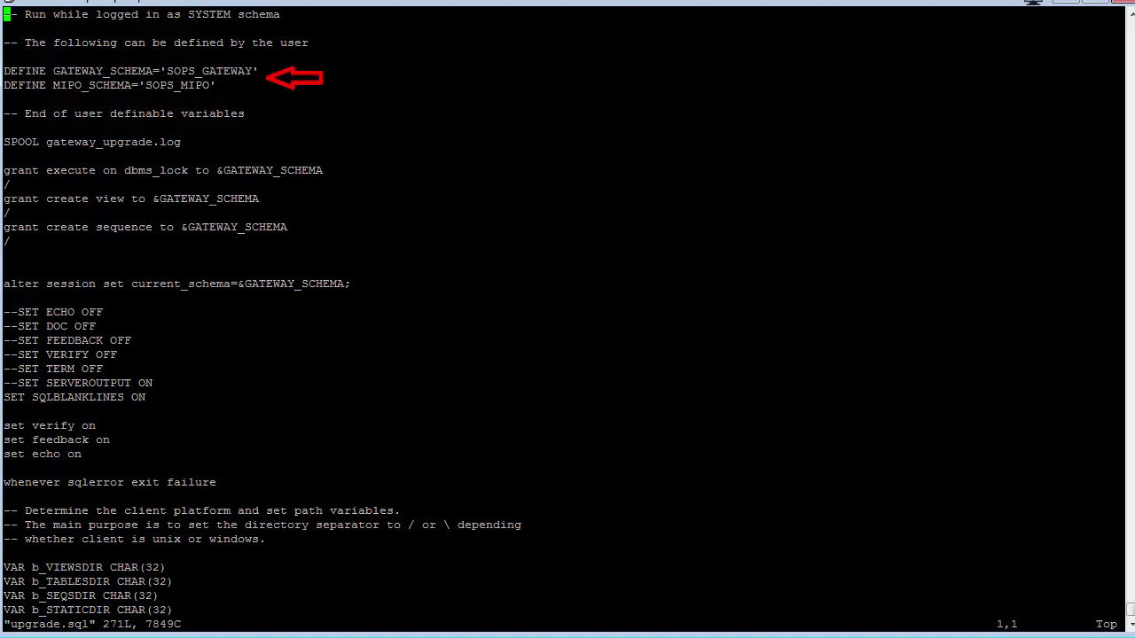
type(":")
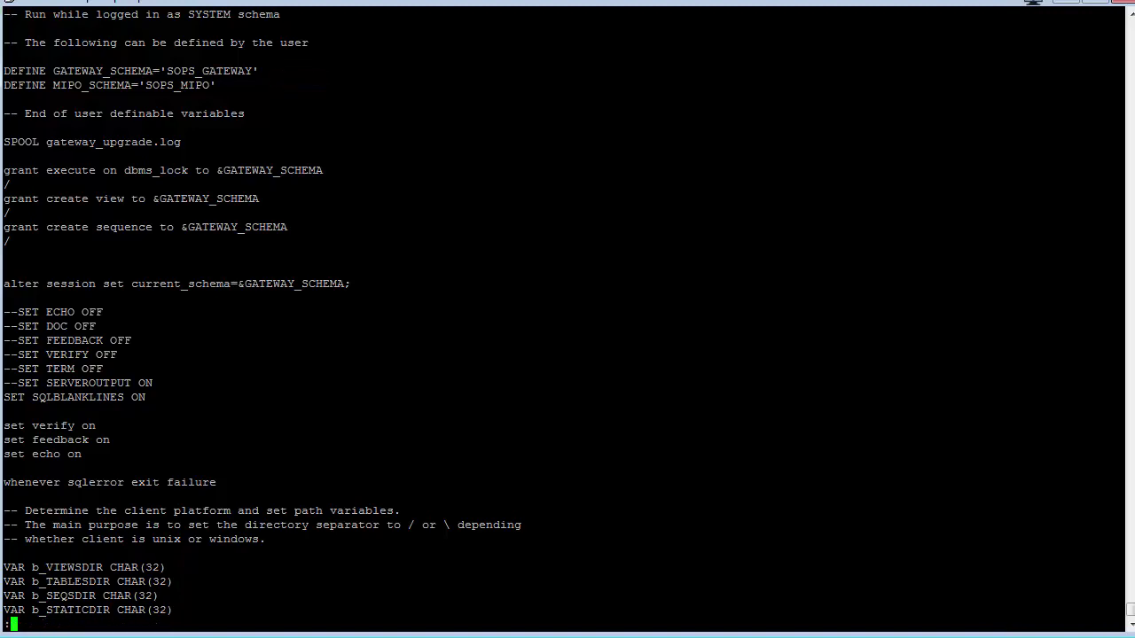
type("q")
key("Return")
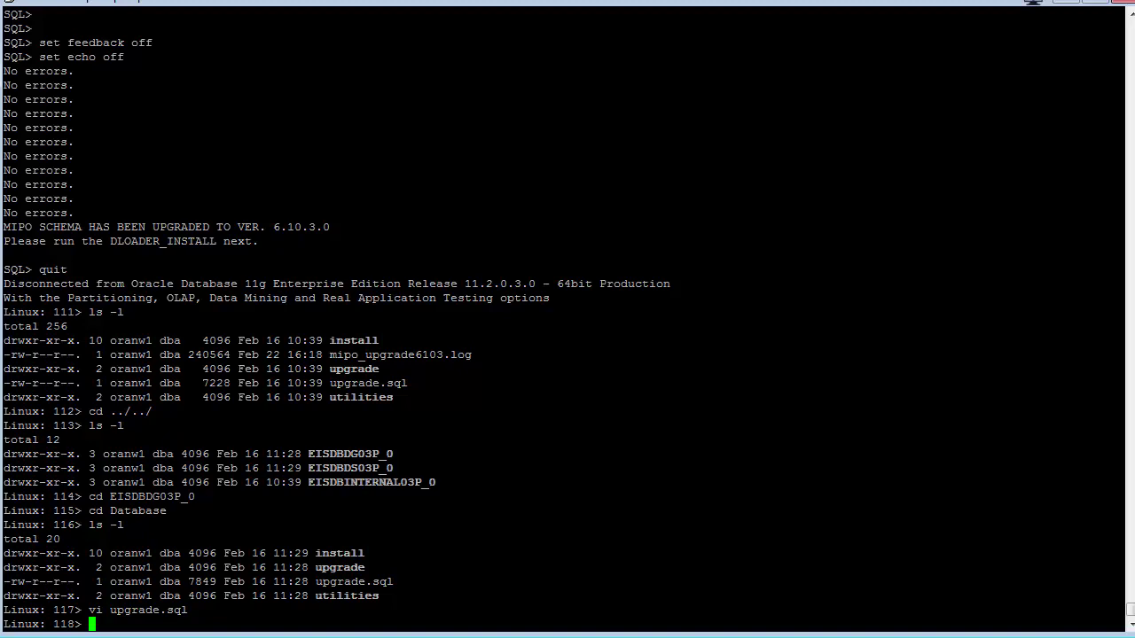
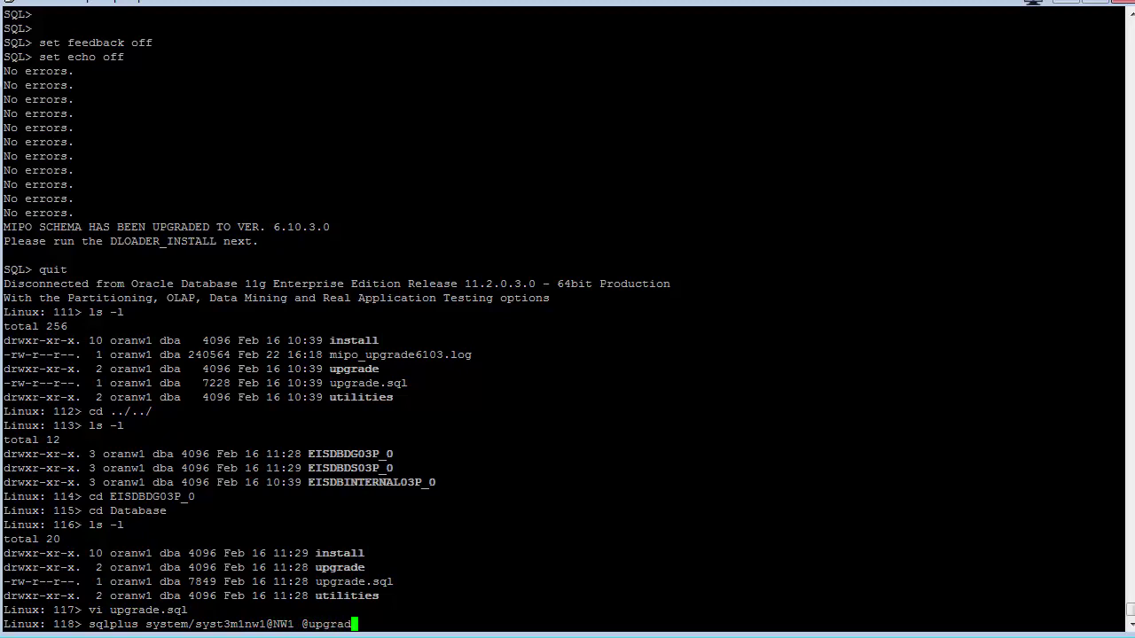
Run upgrade.sql in SQL*Plus as system on NW1, upgrading GATEWAY to 6.10.3.0, then quit
key("Return")
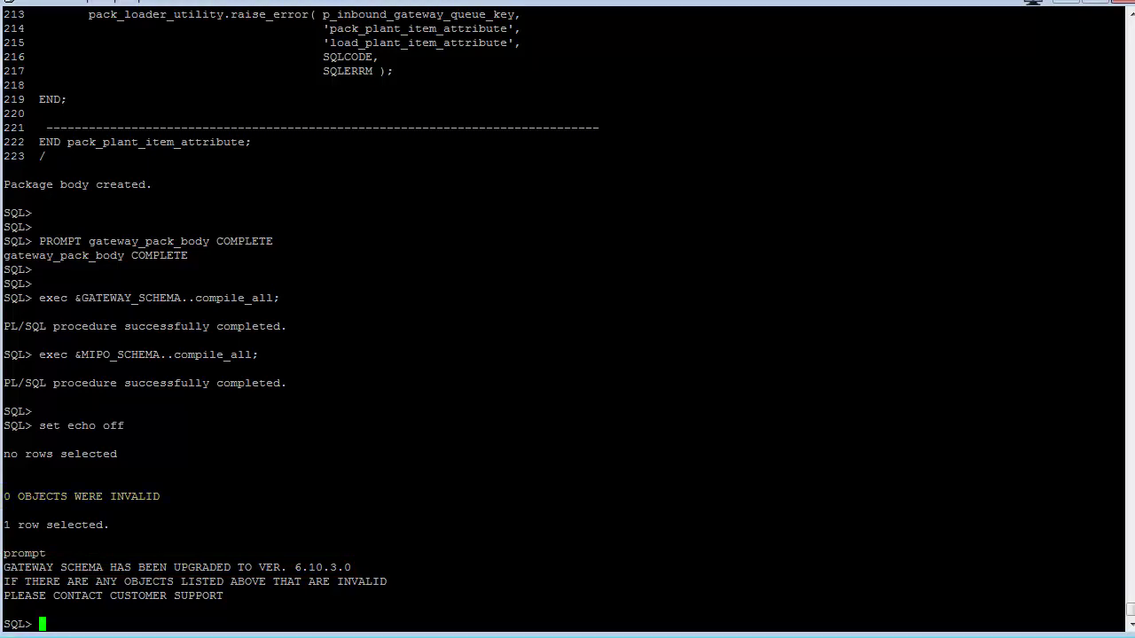
key("Return")
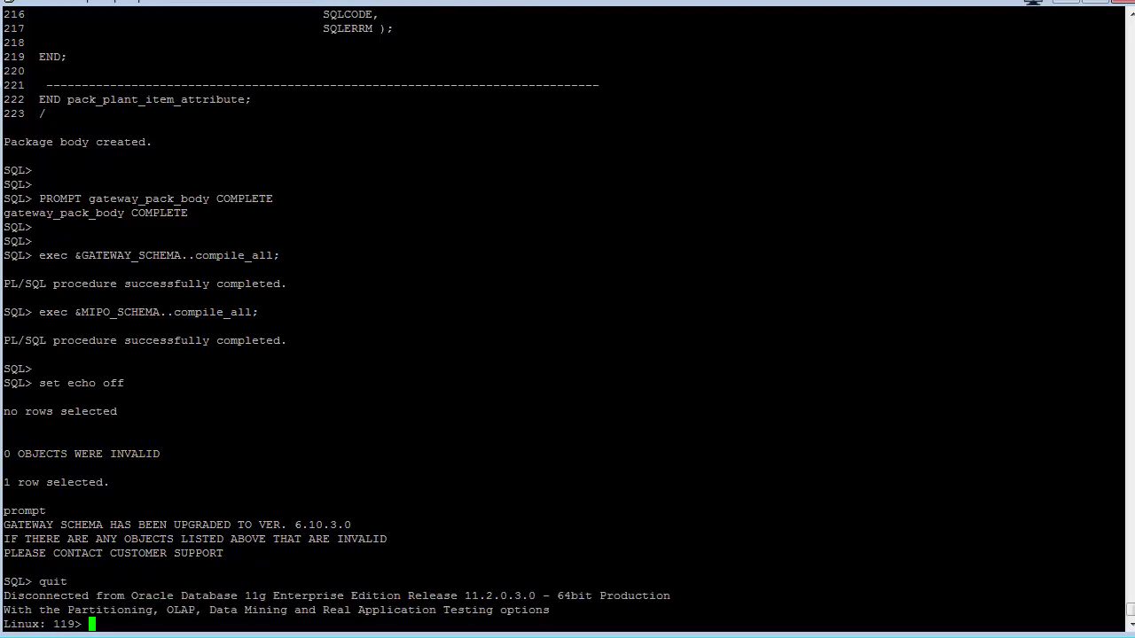
Move up two levels, list the folders, and enter the EISDBDS03P_0 directory
type("cd ../../")
key("Return")
type("ls -l")
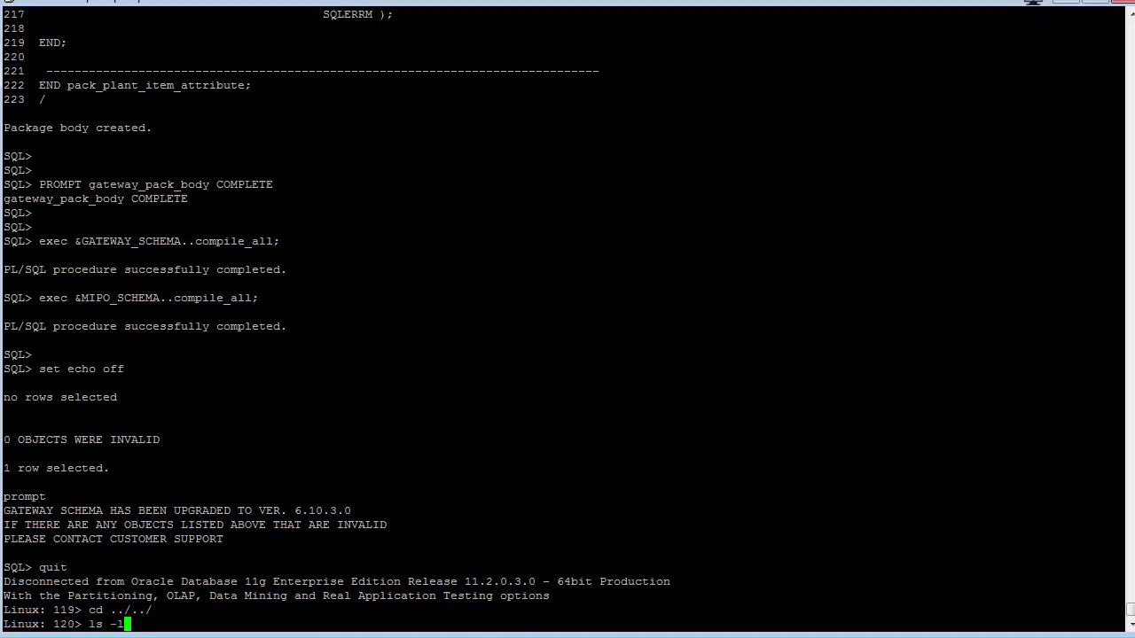
key("Return")
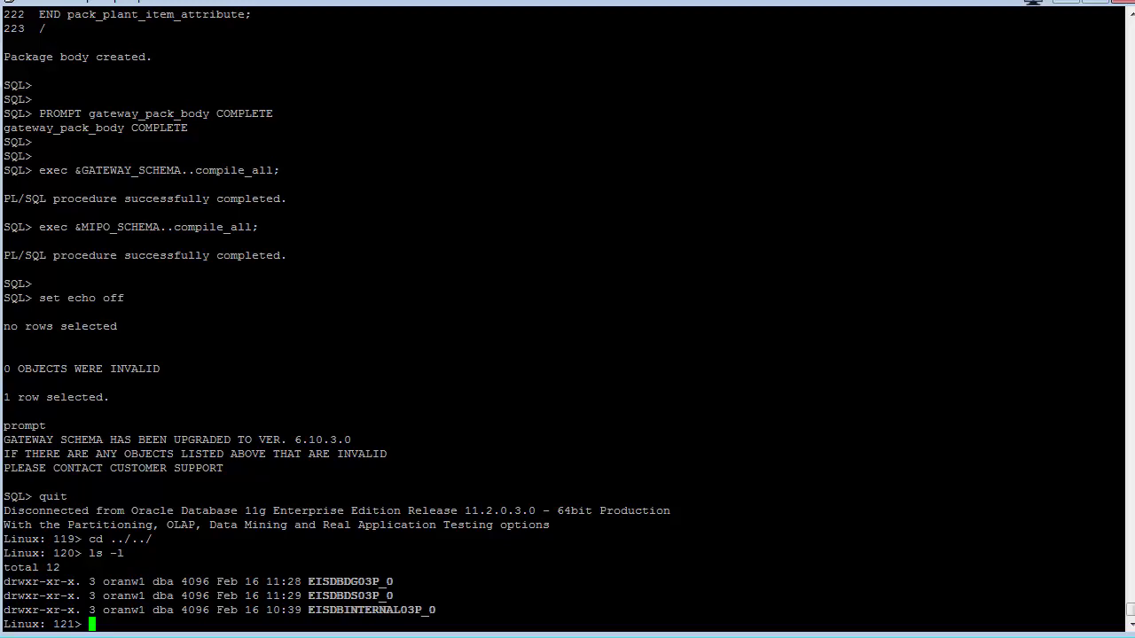
type("cd")
double_click(381, 596)
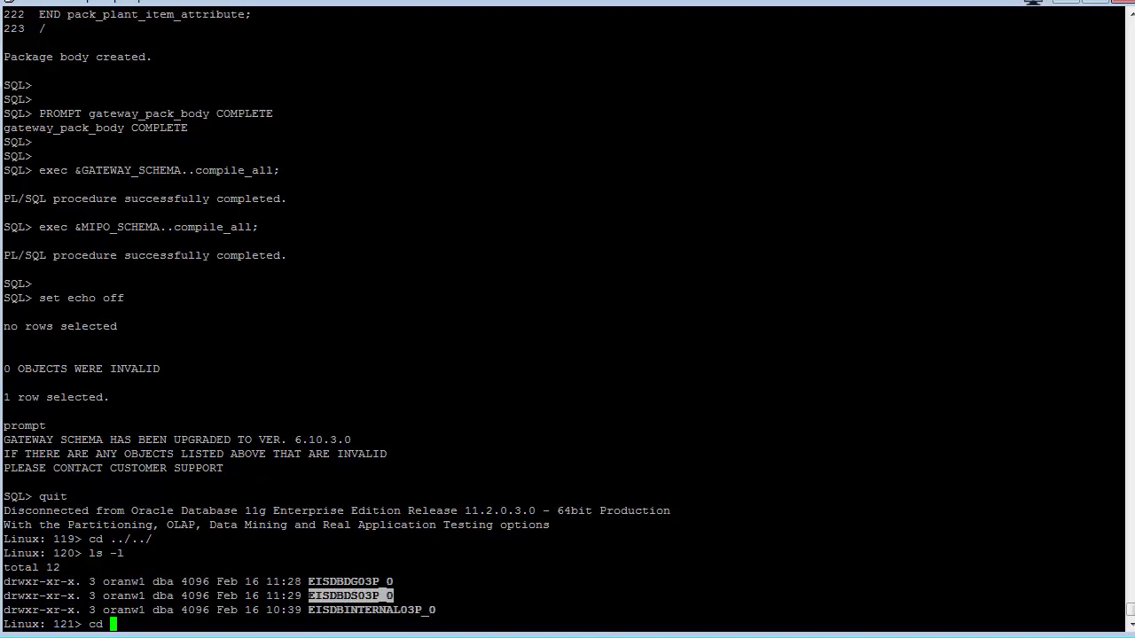
type("EISDBDS03P_0")
key("Return")
In its Database folder, check upgrade.sql's SOPS_DATASTORE and SOPS_MIPO definitions in vi and close unchanged
type("cd Dat")
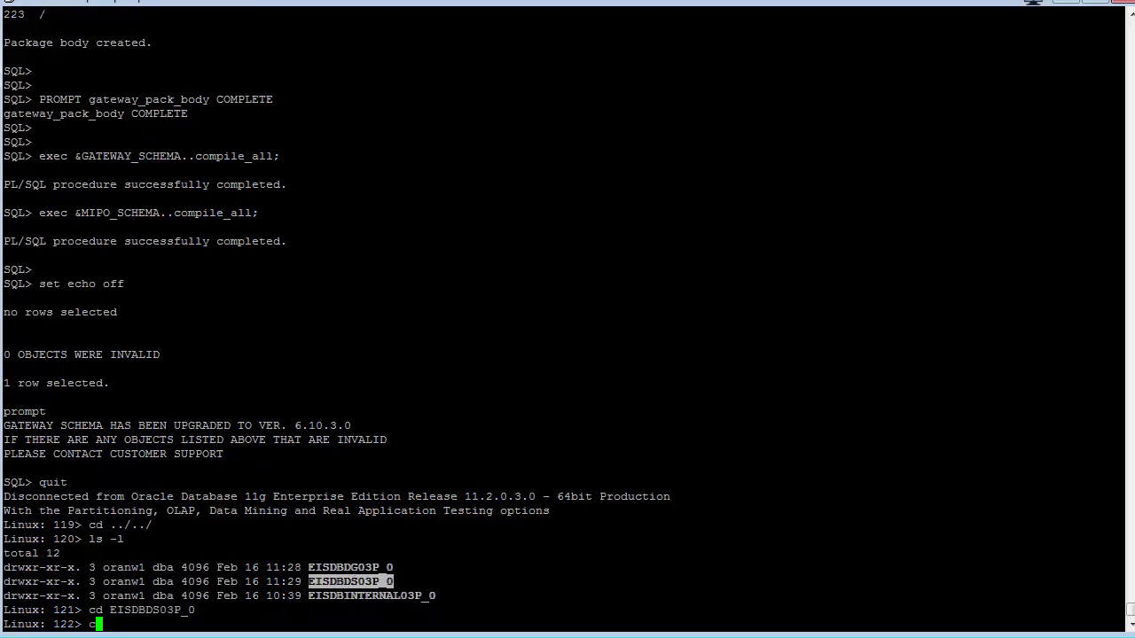
type("abase")
key("Return")
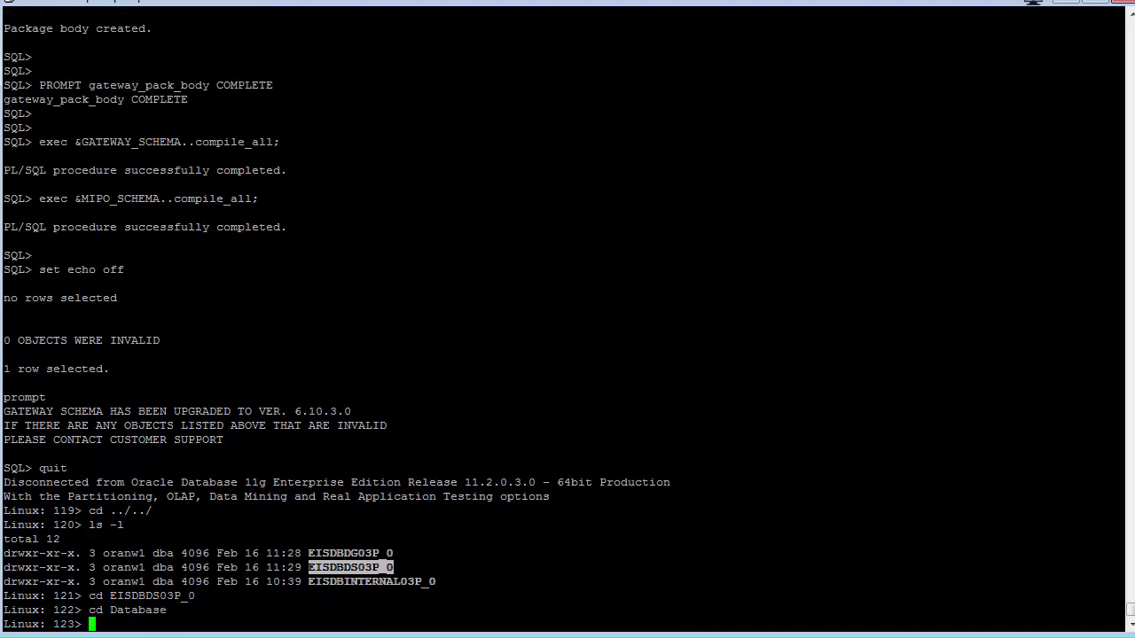
type("ls -l")
key("Return")
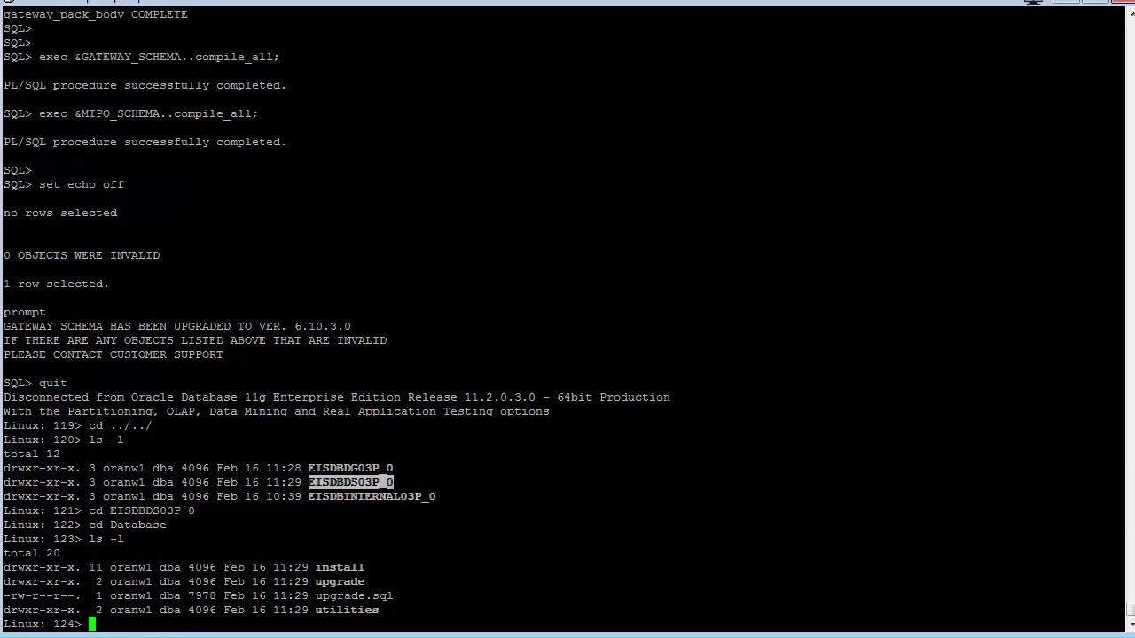
type("vi upgrade.sql")
key("Return")
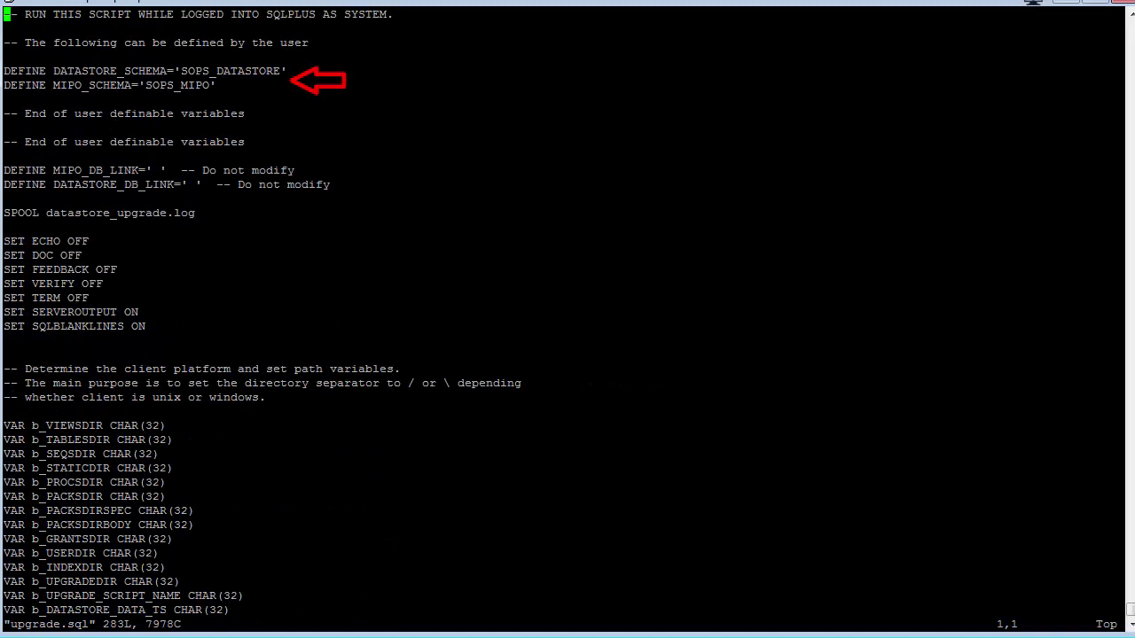
type(":q")
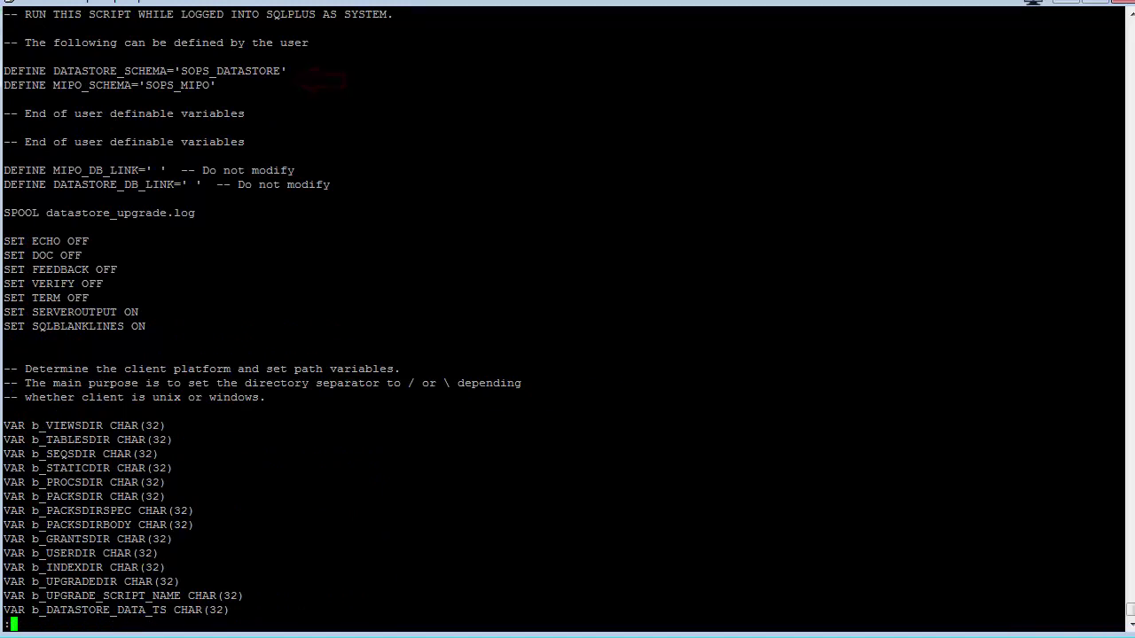
key("Return")
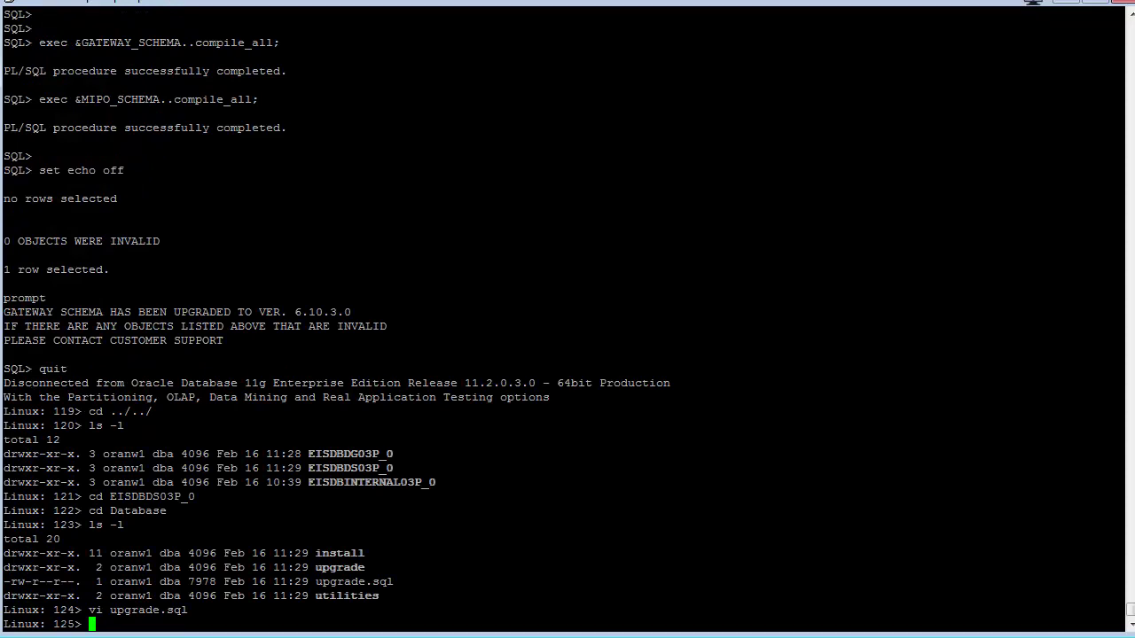
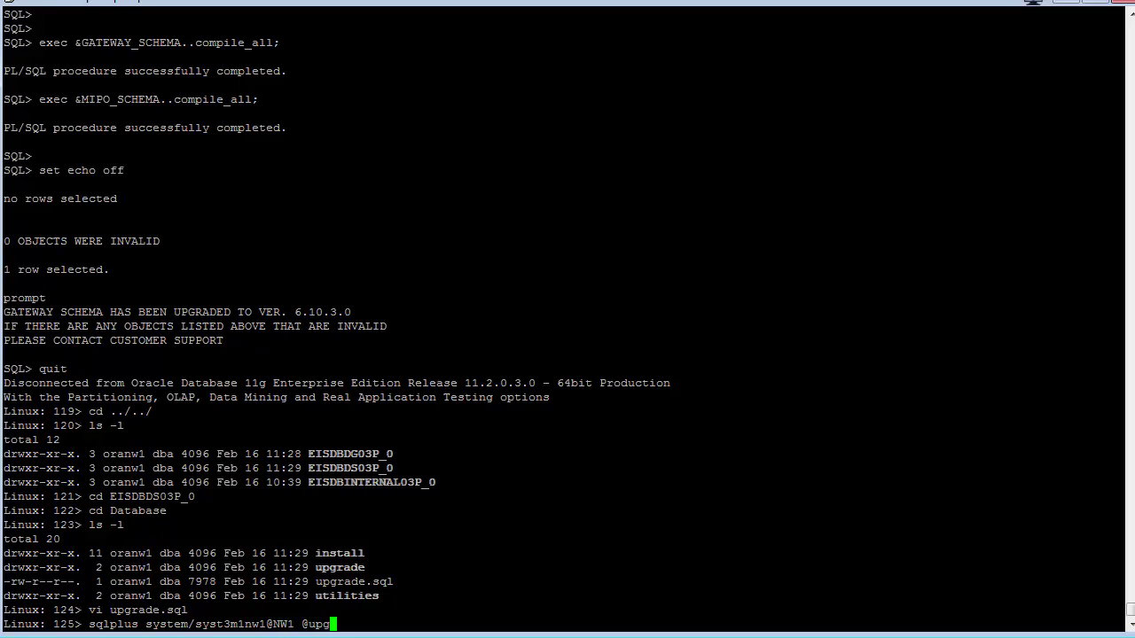
Run upgrade.sql as system on NW1 to bring DATASTORE to 6.10.3.0 with 0 invalid objects, then quit
type("rade.sql")
key("Return")
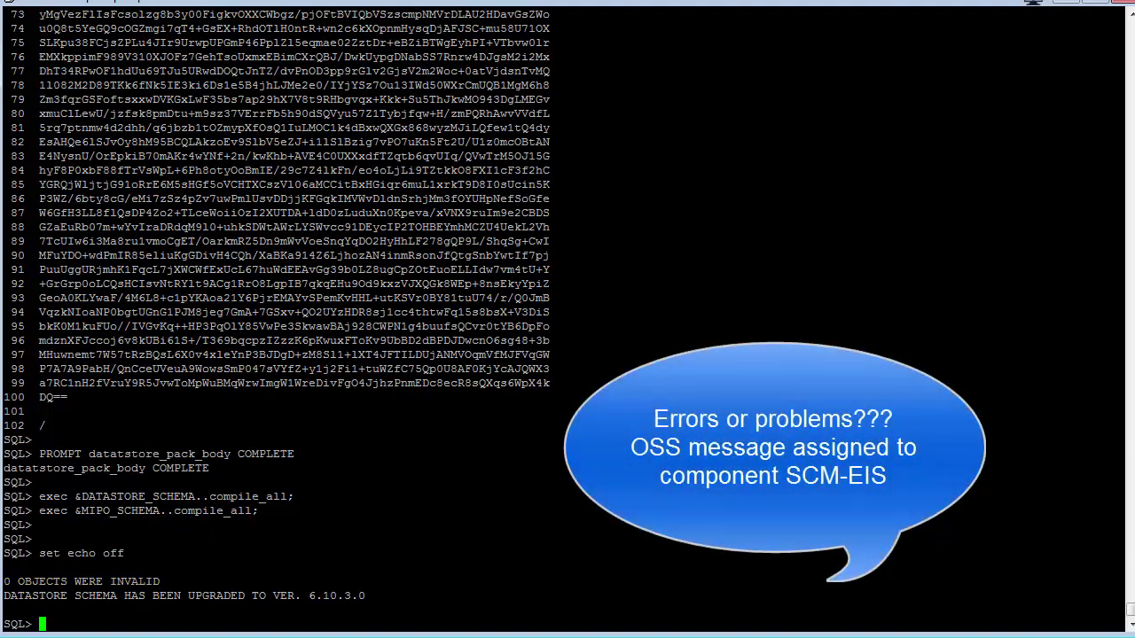
type("quit")
key("Return")
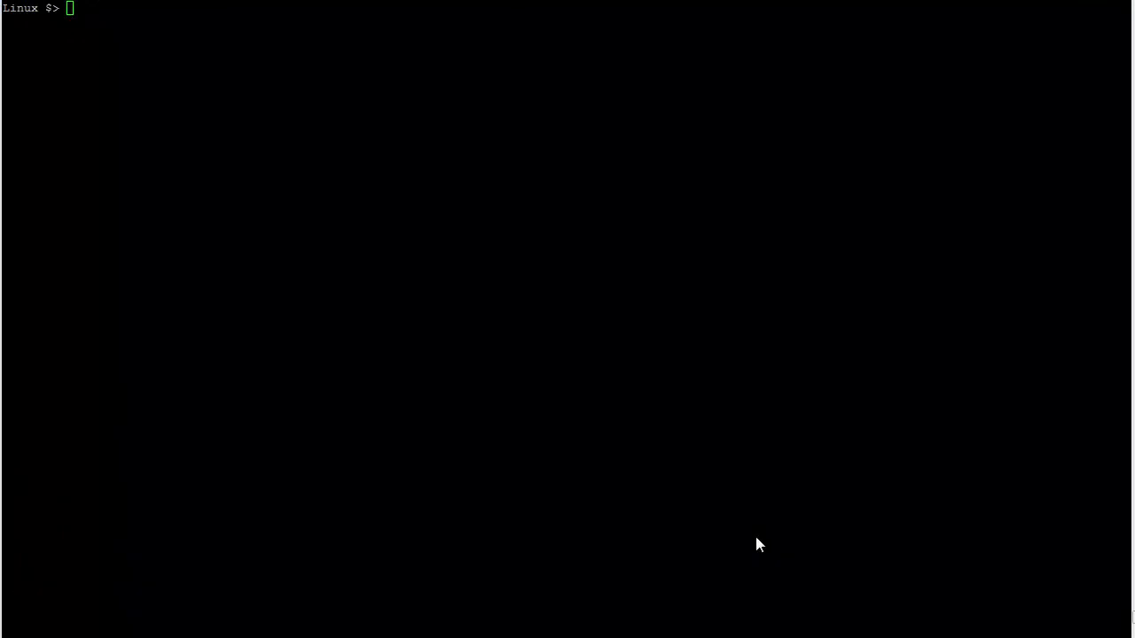
Check the current path, list the EIS-6103 folder, and enter EISAPP03P_0
left_click(757, 538)
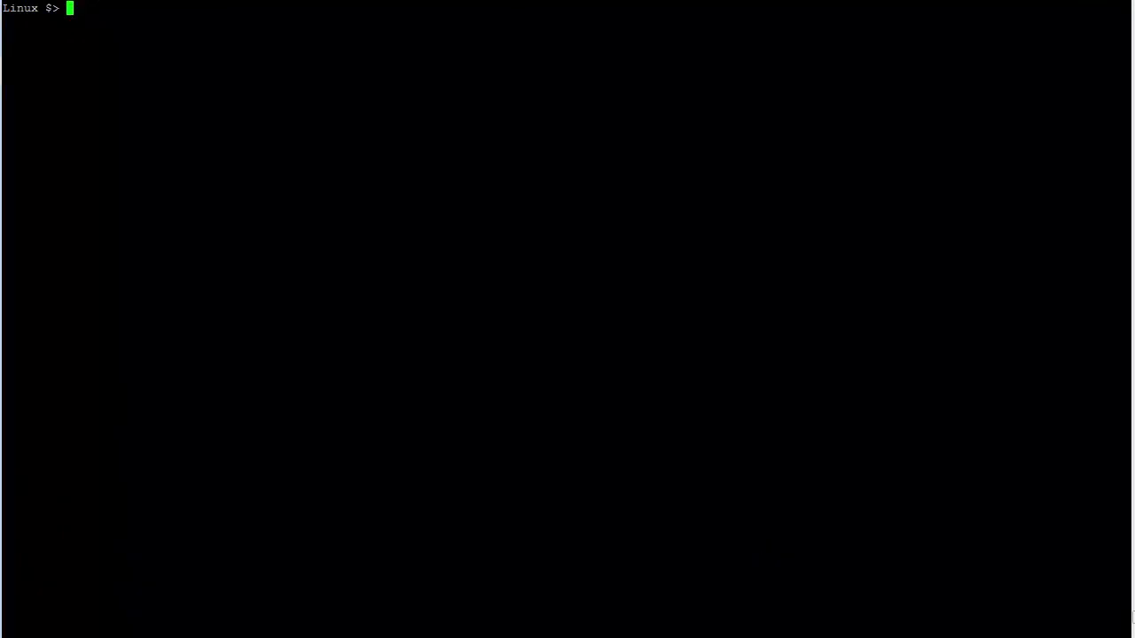
type("pwd")
key("Return")
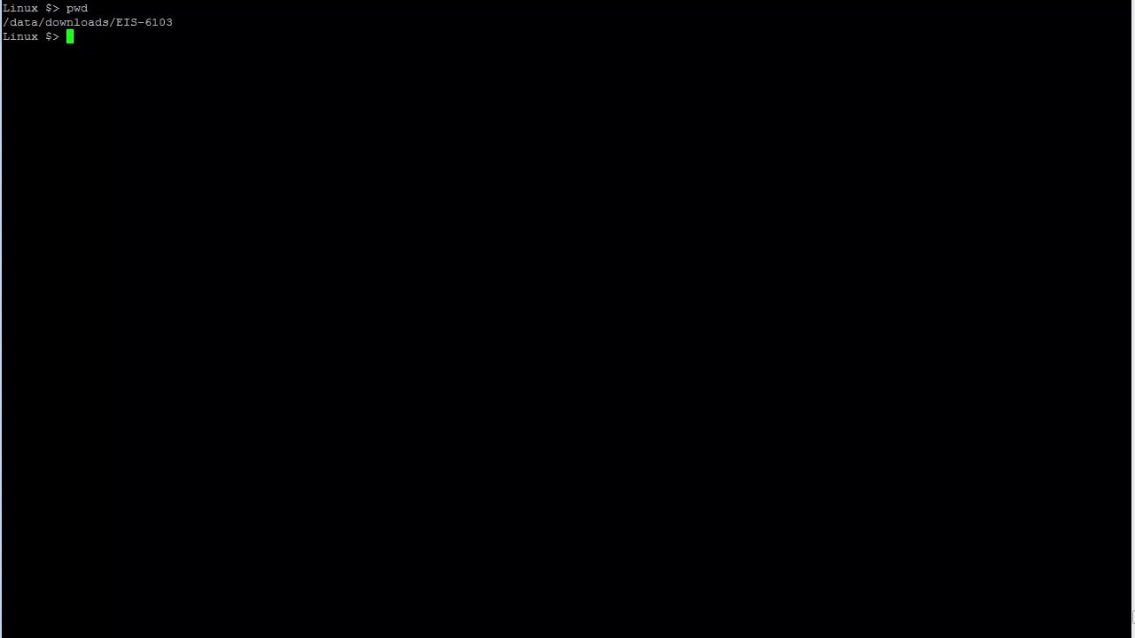
type("ls -l")
key("Return")
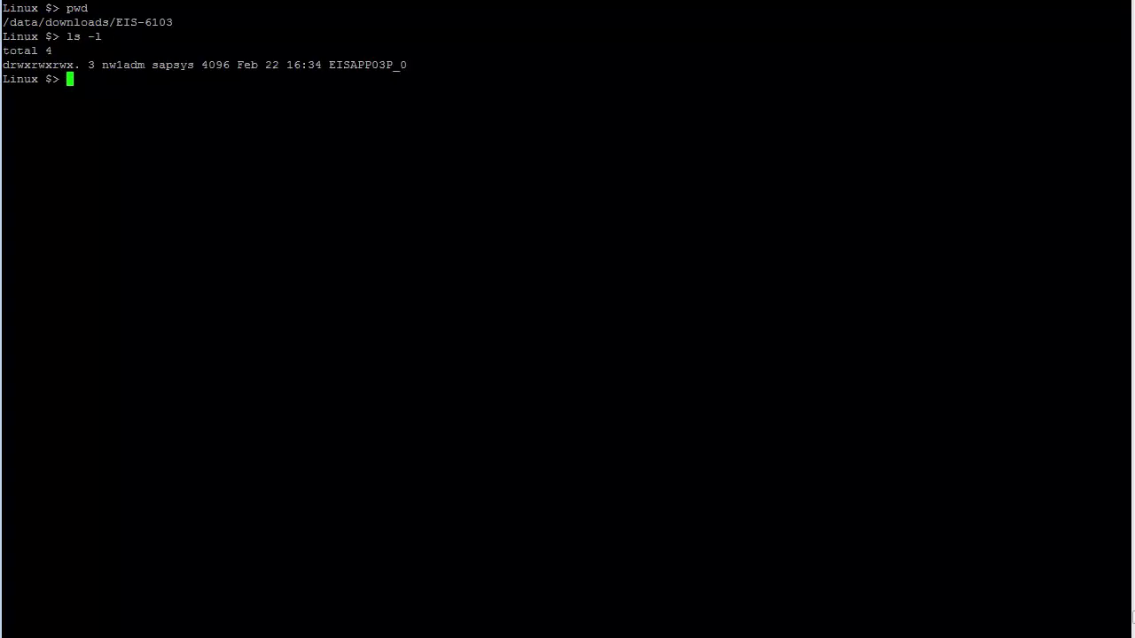
type("cd")
double_click(369, 65)
right_click(369, 65)
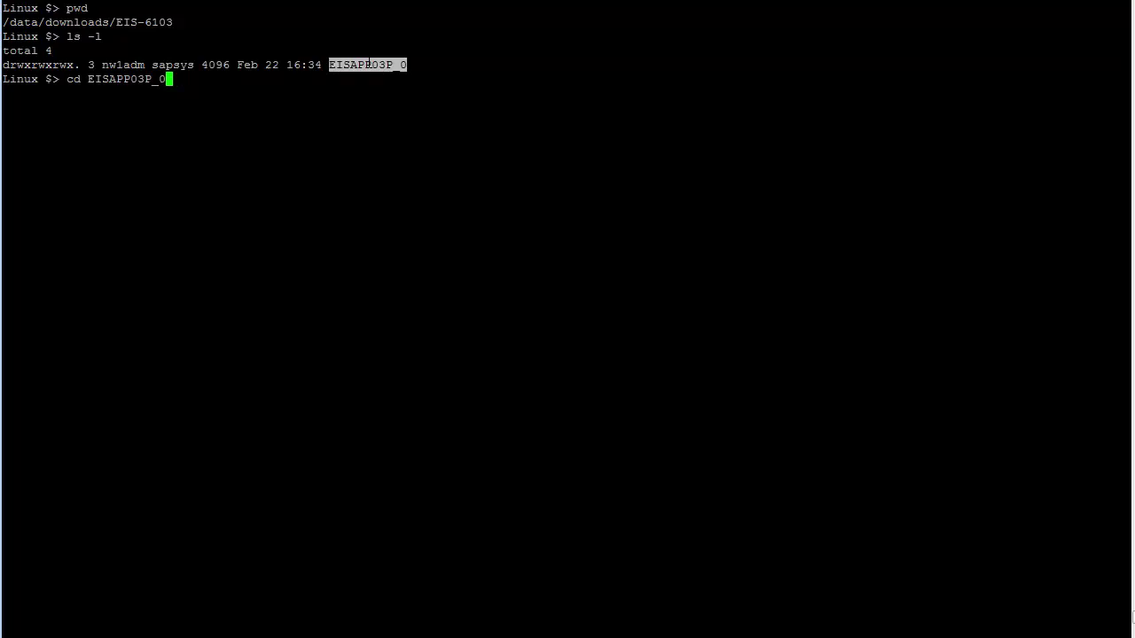
key("Return")
Go into the netweaver folder, list its files, and launch ./install-smartops.sh
type("cd netweaver")
key("Return")
type("ls -l")
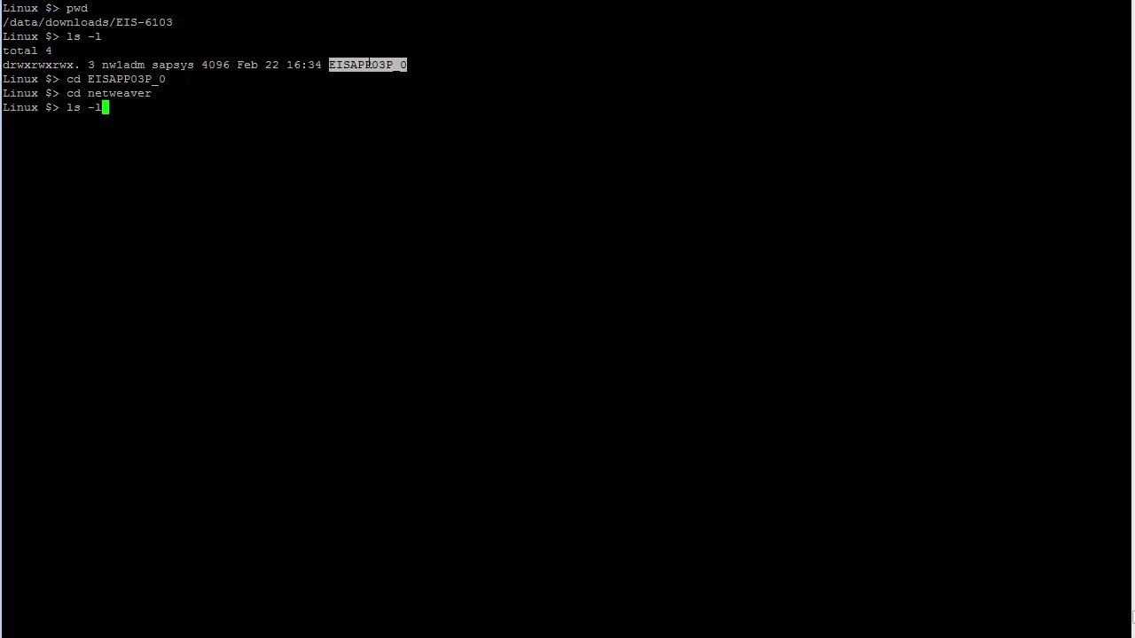
key("Return")
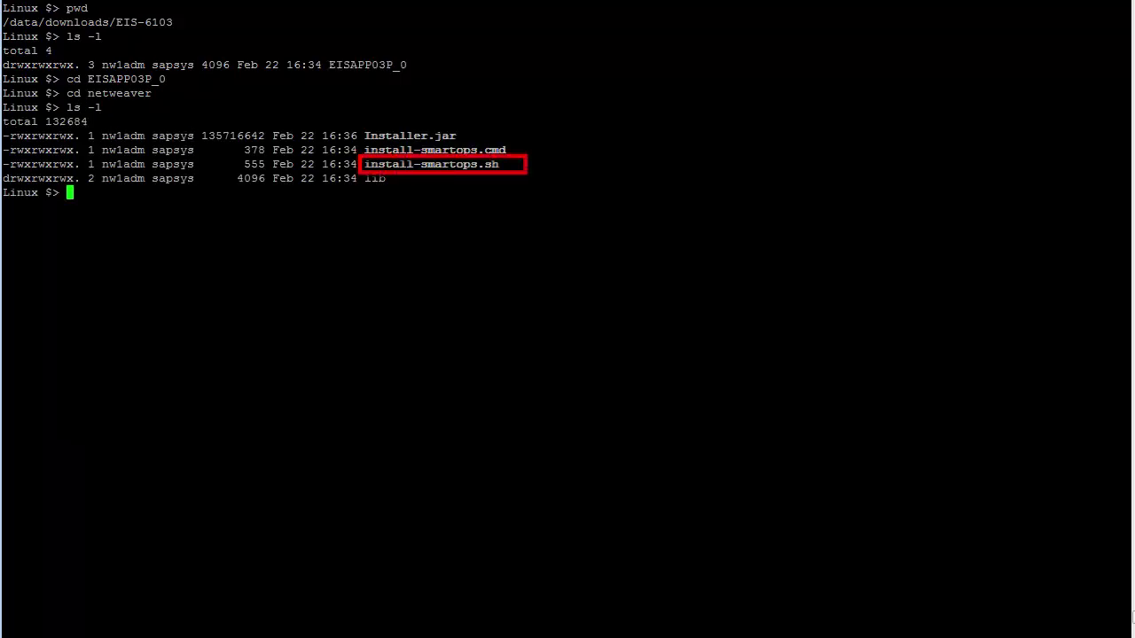
type("./install-smartops.sh")
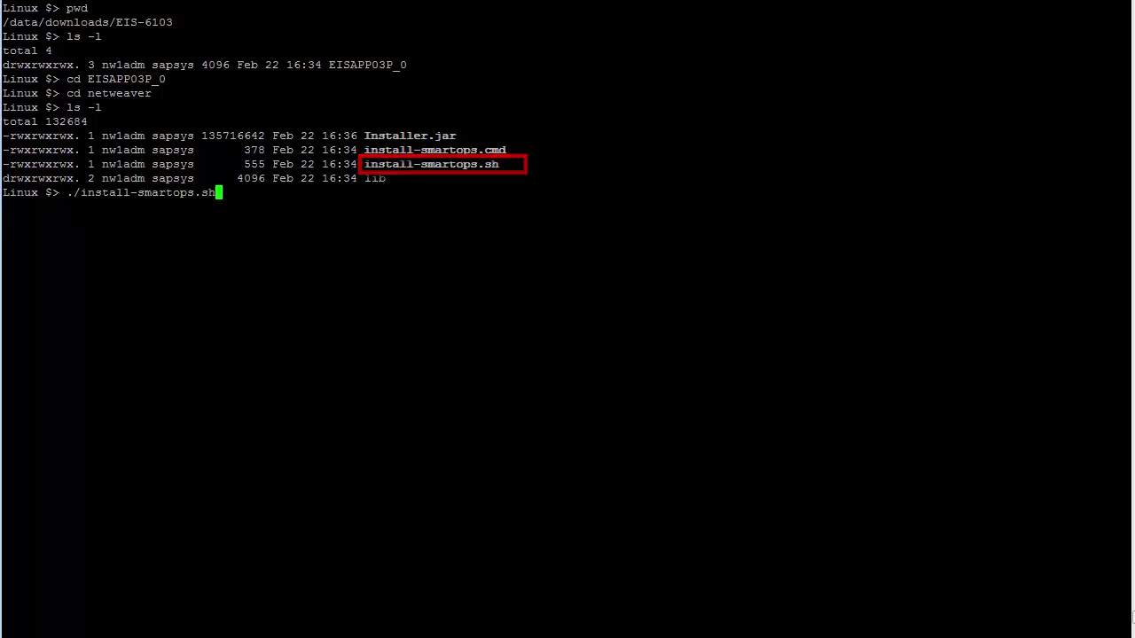
key("Return")
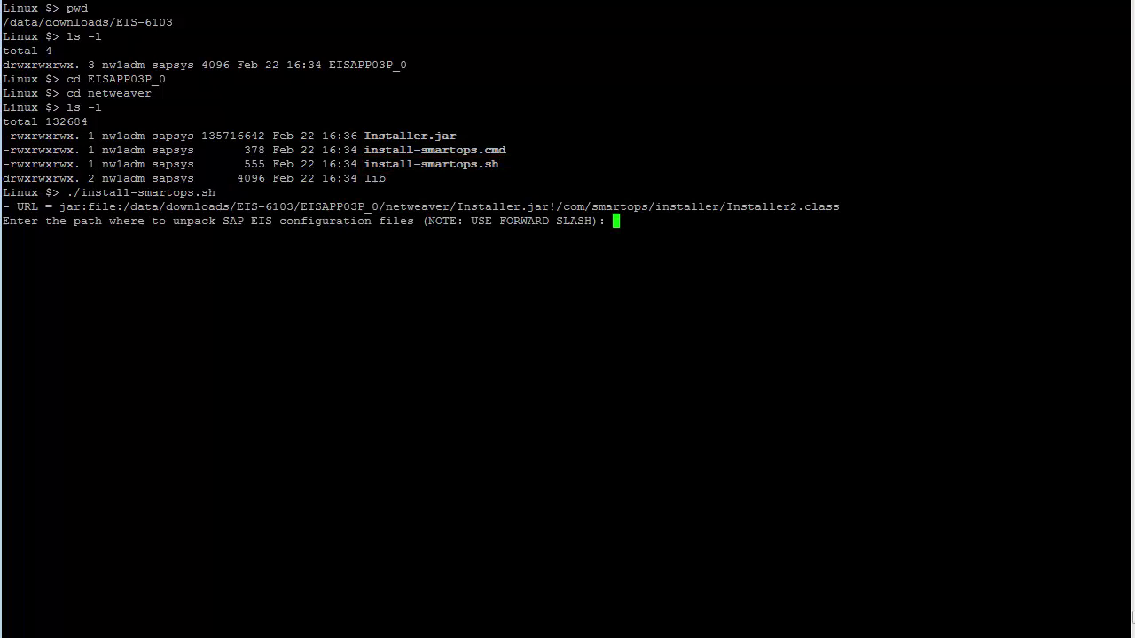
Give the installer unpack path /data/environments/nw1-50100 and Oracle user SOPS_MIPO with its password
type("/data/environments/nw1-")
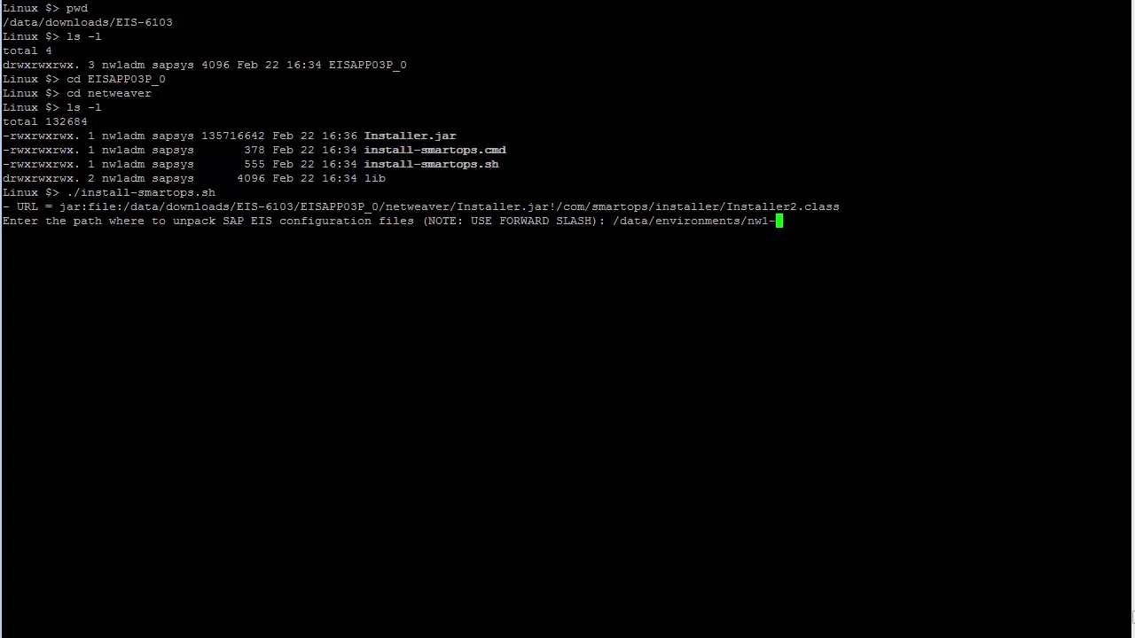
type("50100")
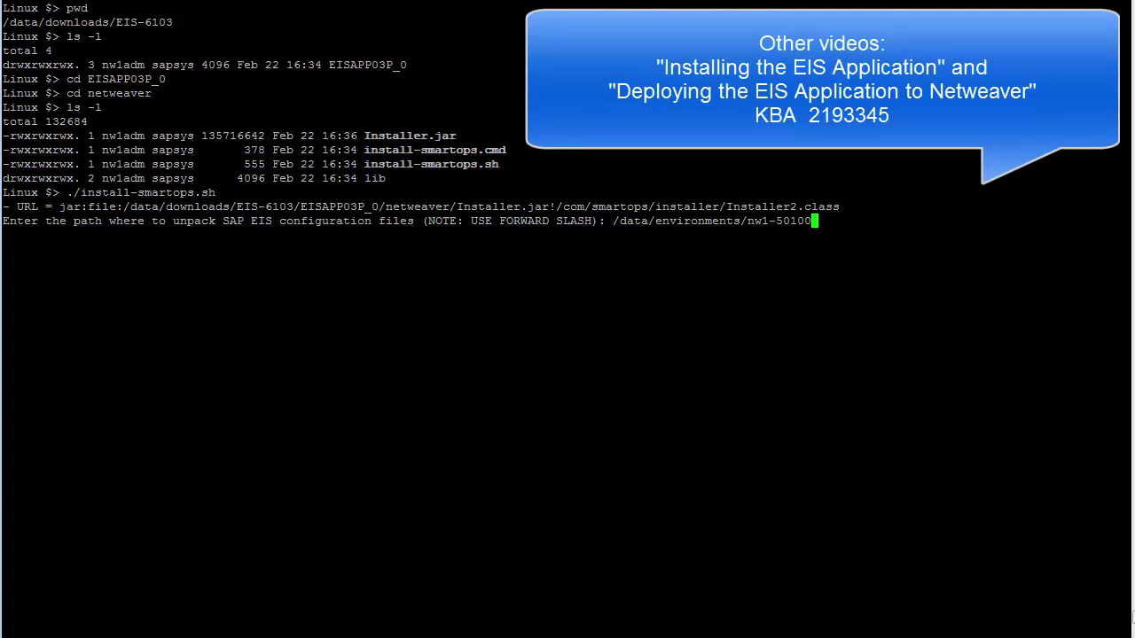
key("Return")
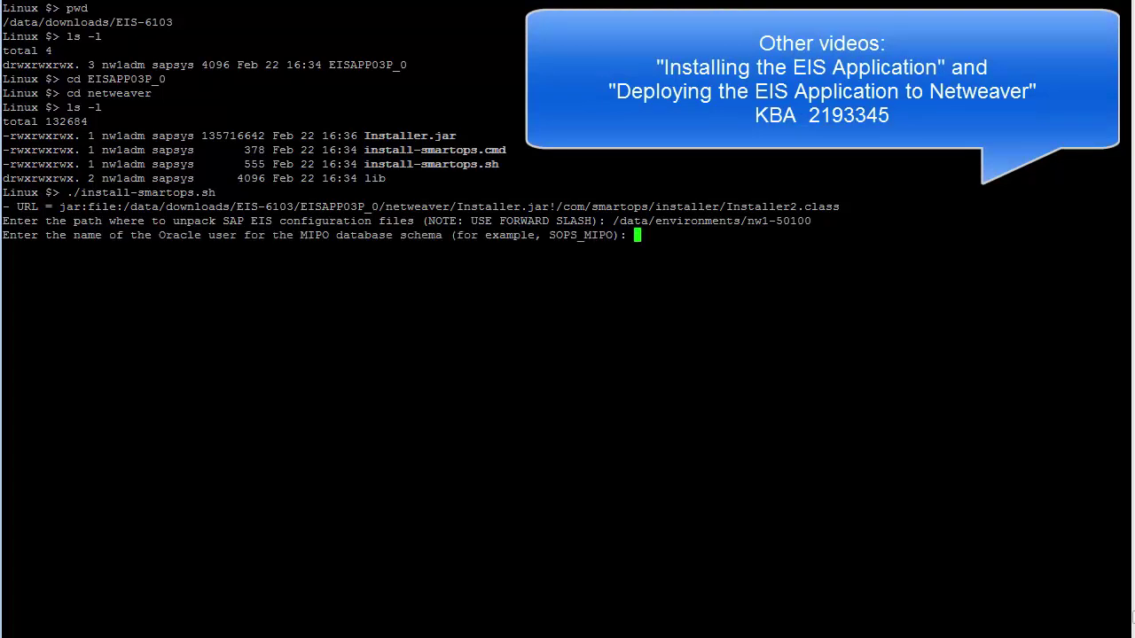
key("Return")
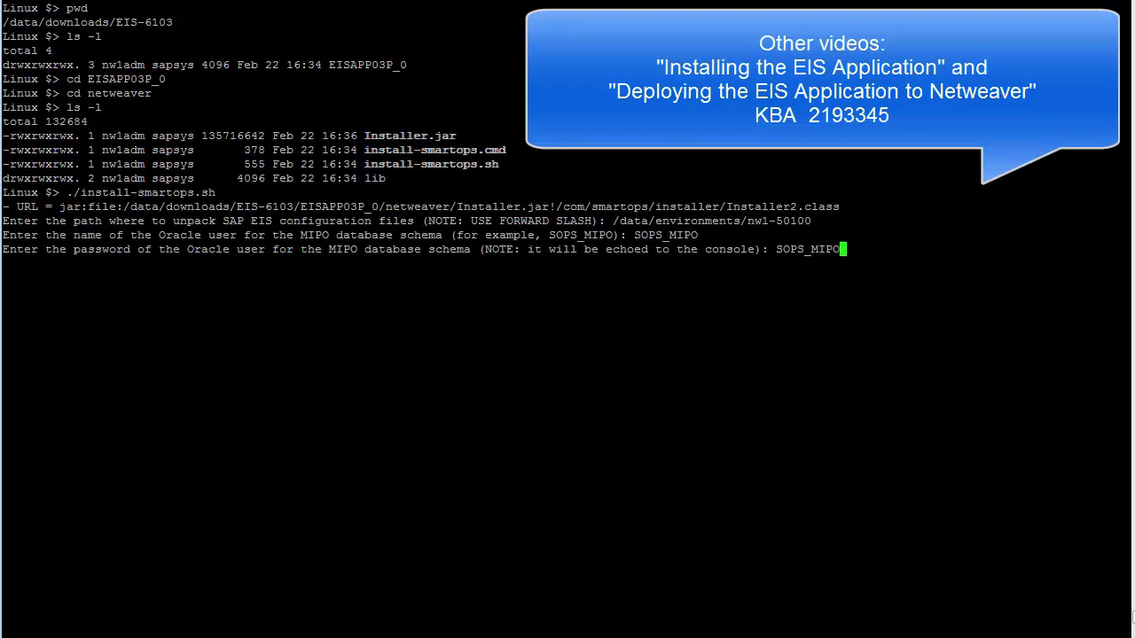
key("Return")
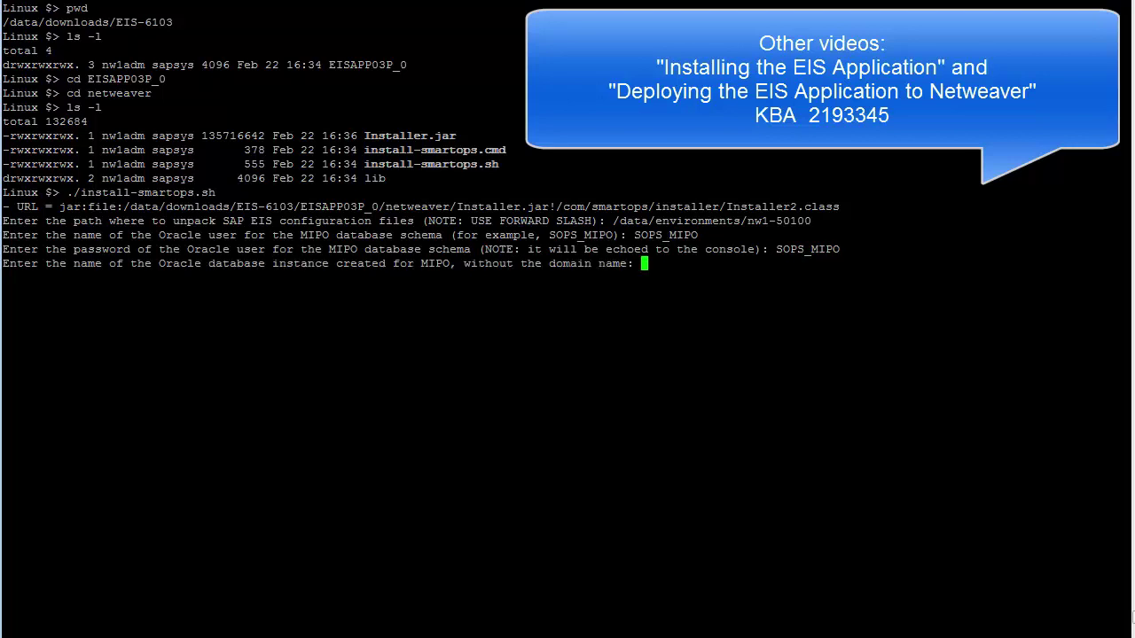
Enter instance NW1, host usiadvm1080 and port 1521, then close the finished installer
type("NW1")
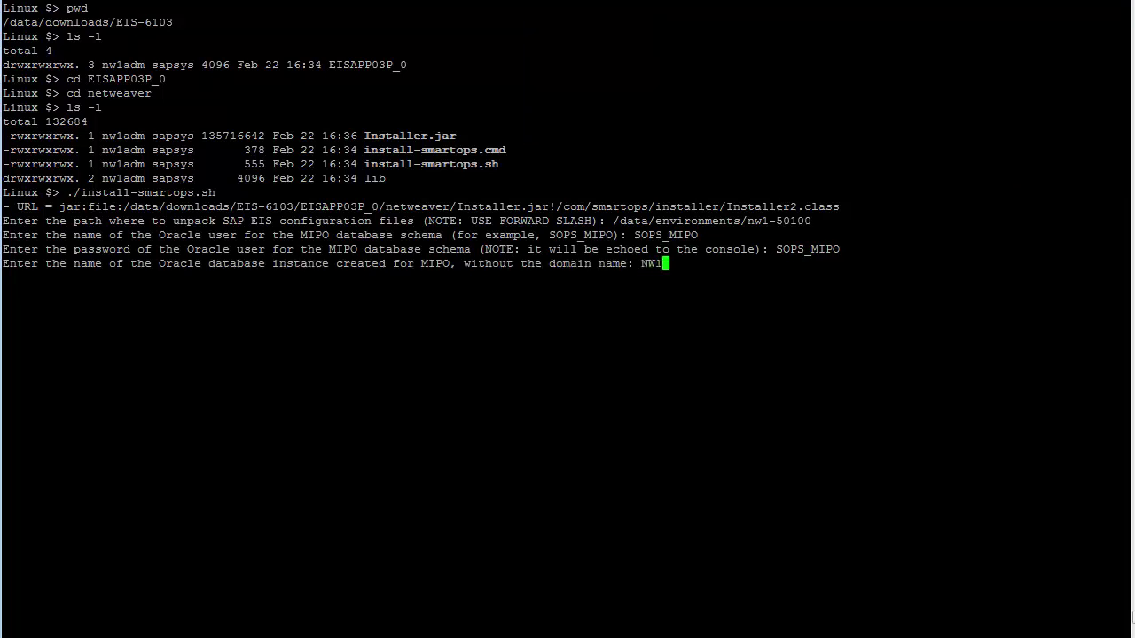
key("Return")
type("usiadvm10")
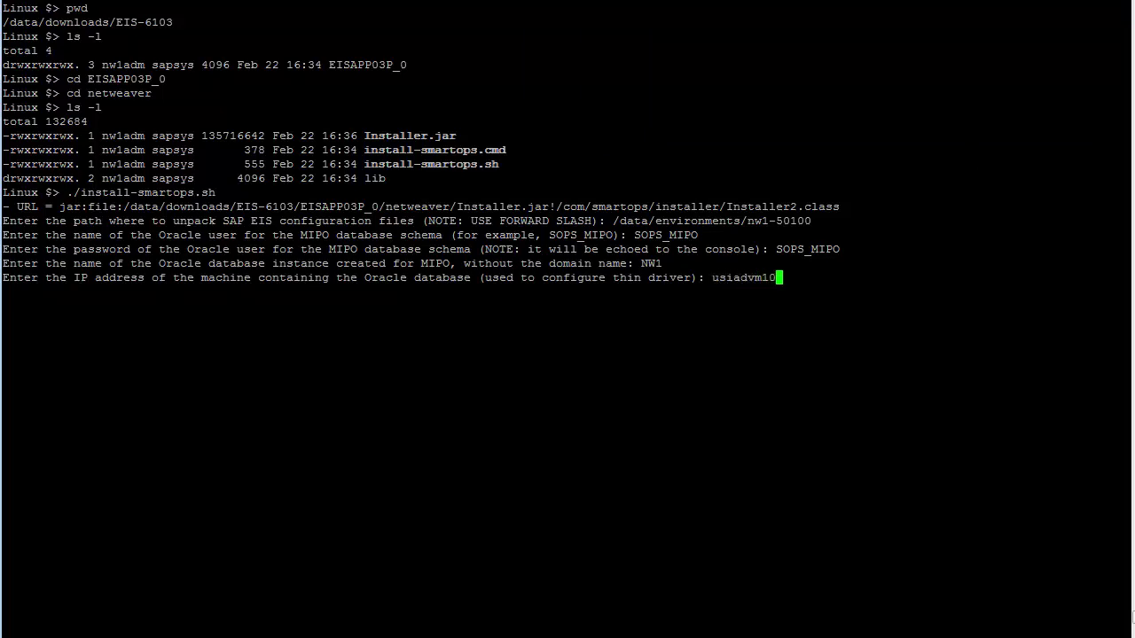
type("80")
key("Return")
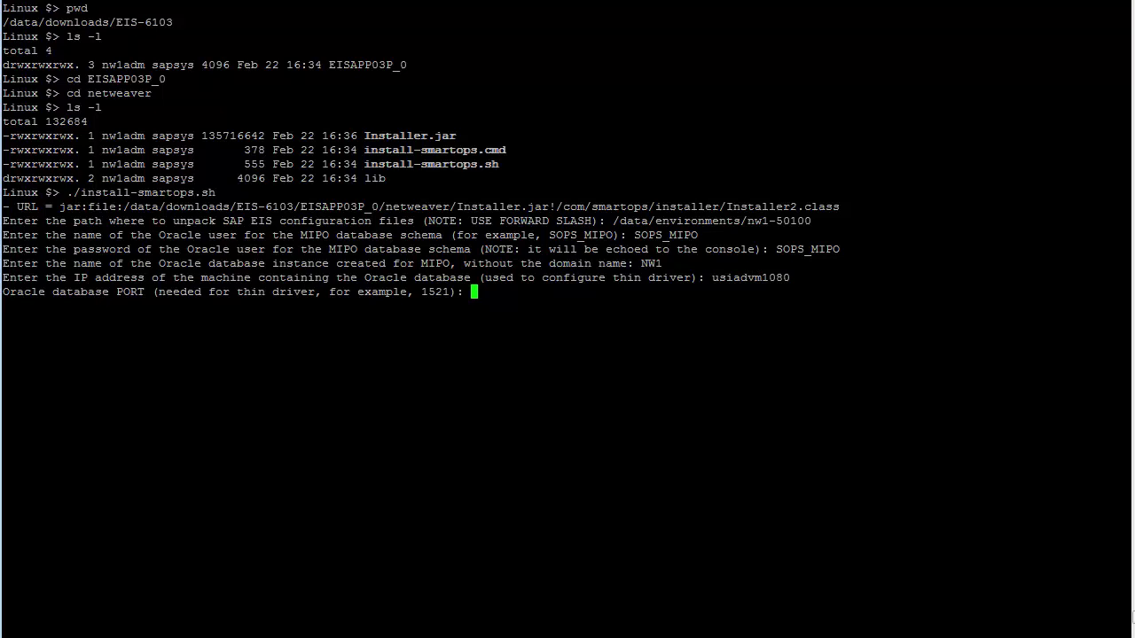
type("1521")
key("Return")
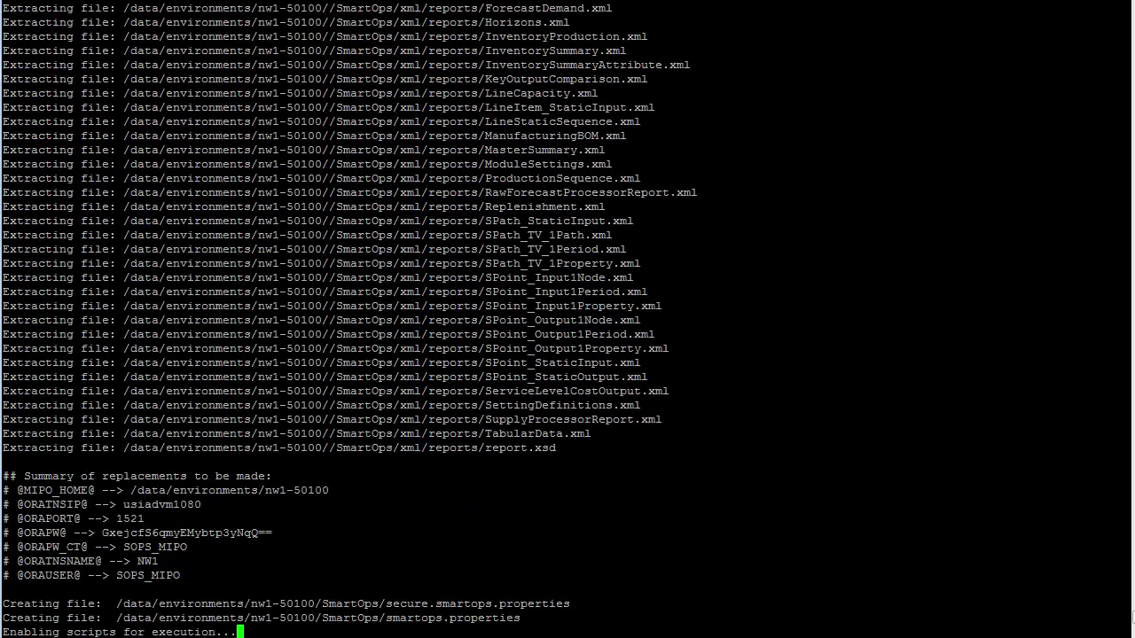
key("Return")
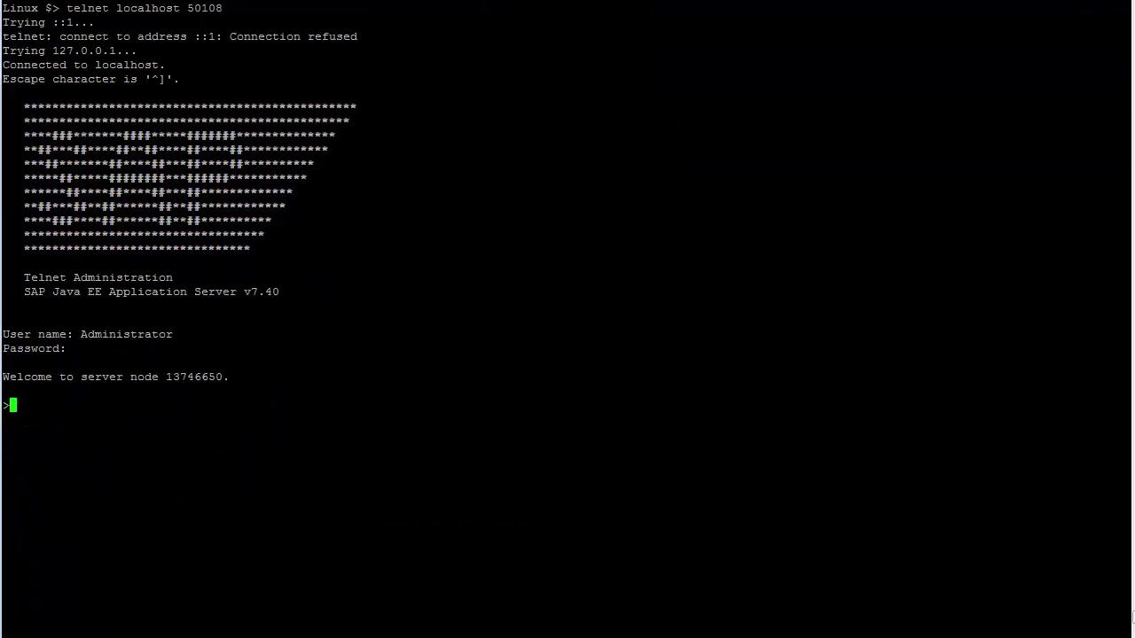
Deploy /data/environments/nw1-50100/SmartOps.sca with on_deploy=error=stop and workflow=normal
type("deploy /data/environ")
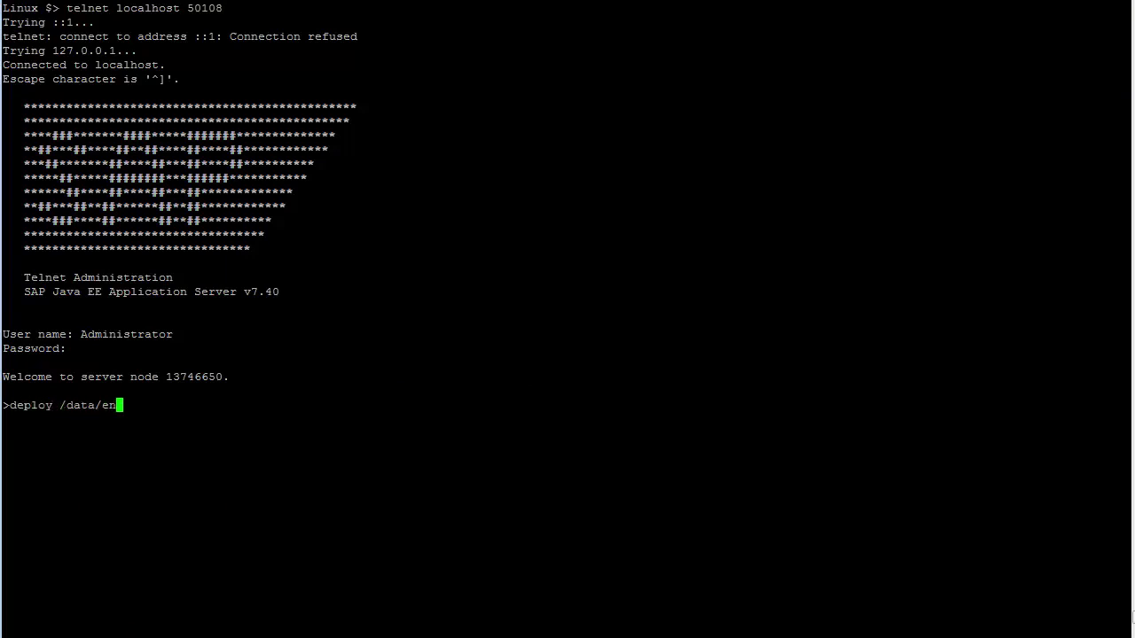
type("ments/nw")
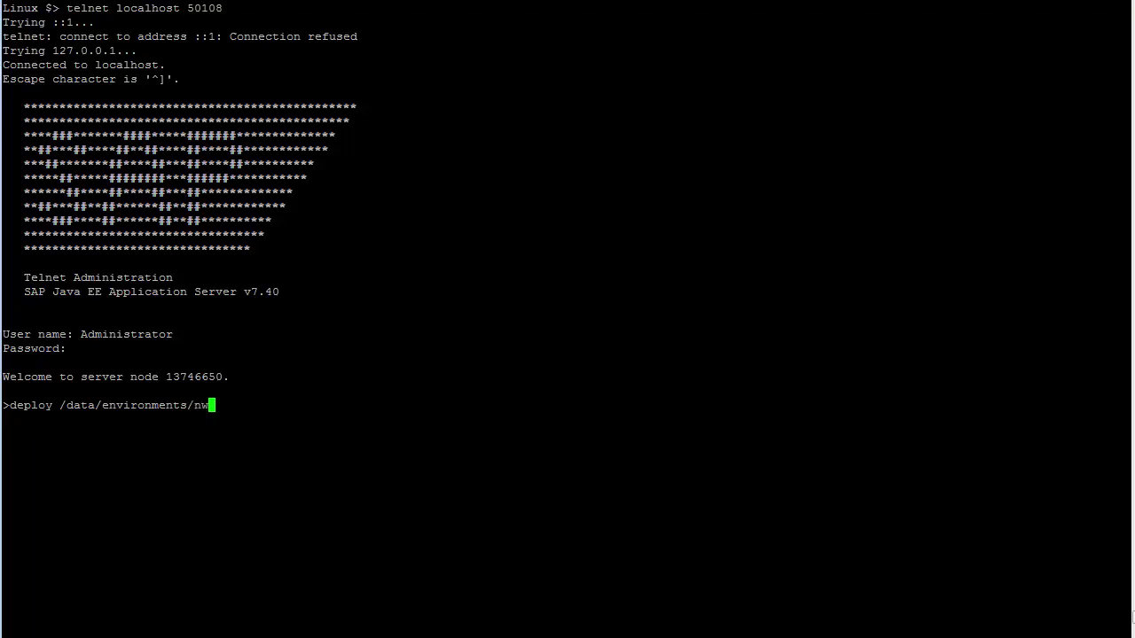
type("1-50100/SmartOps.sca")
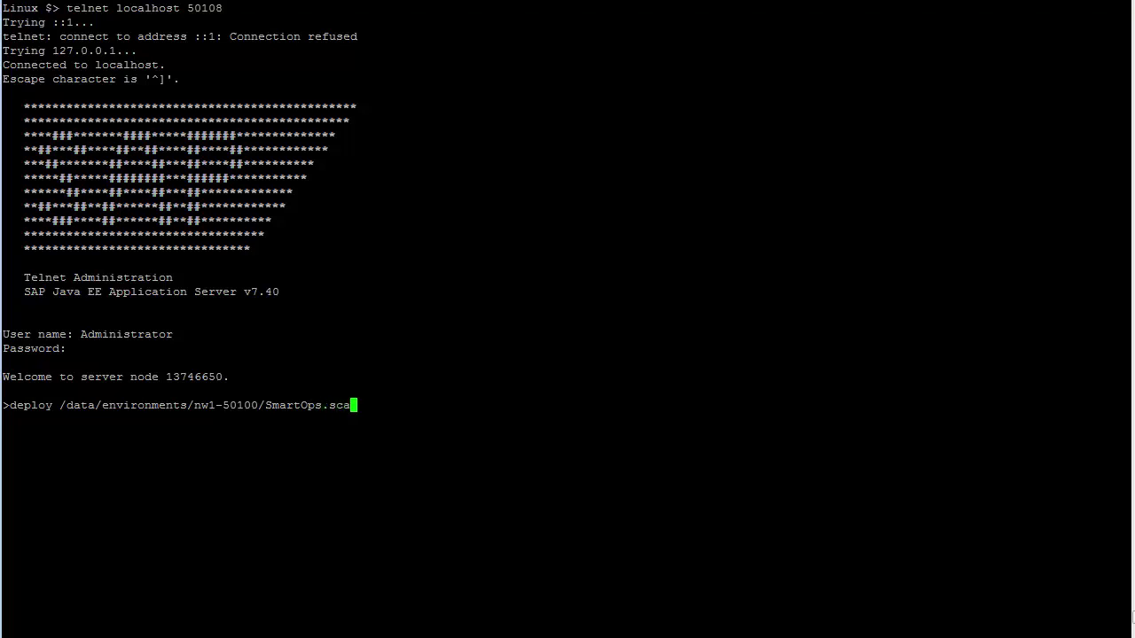
type(" on_deploy=error=")
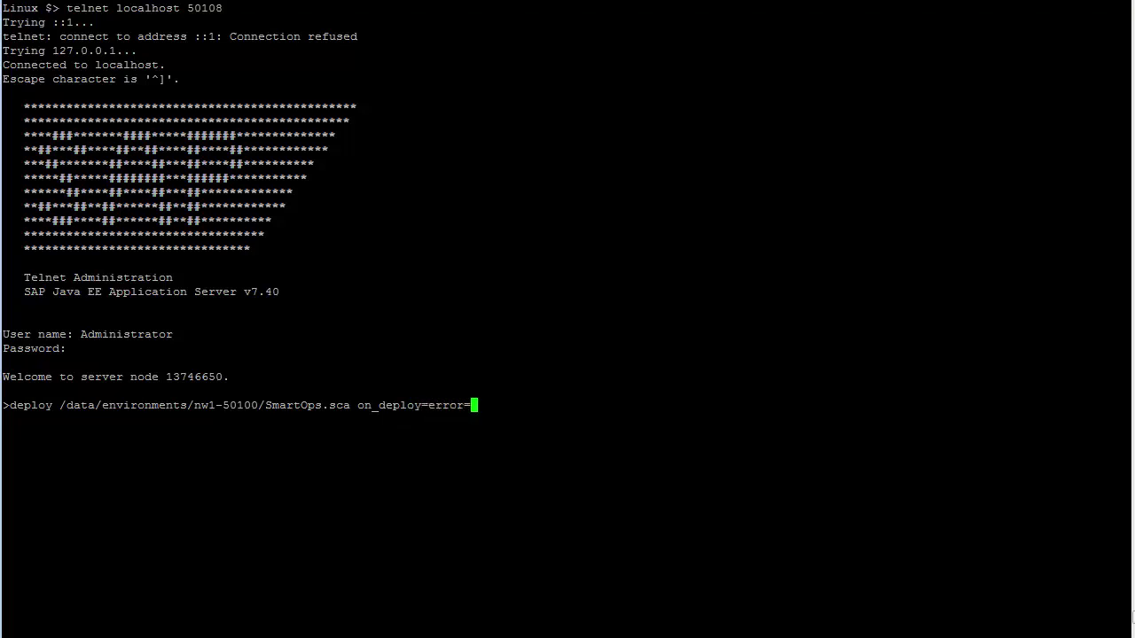
type("stop workflow=normal")
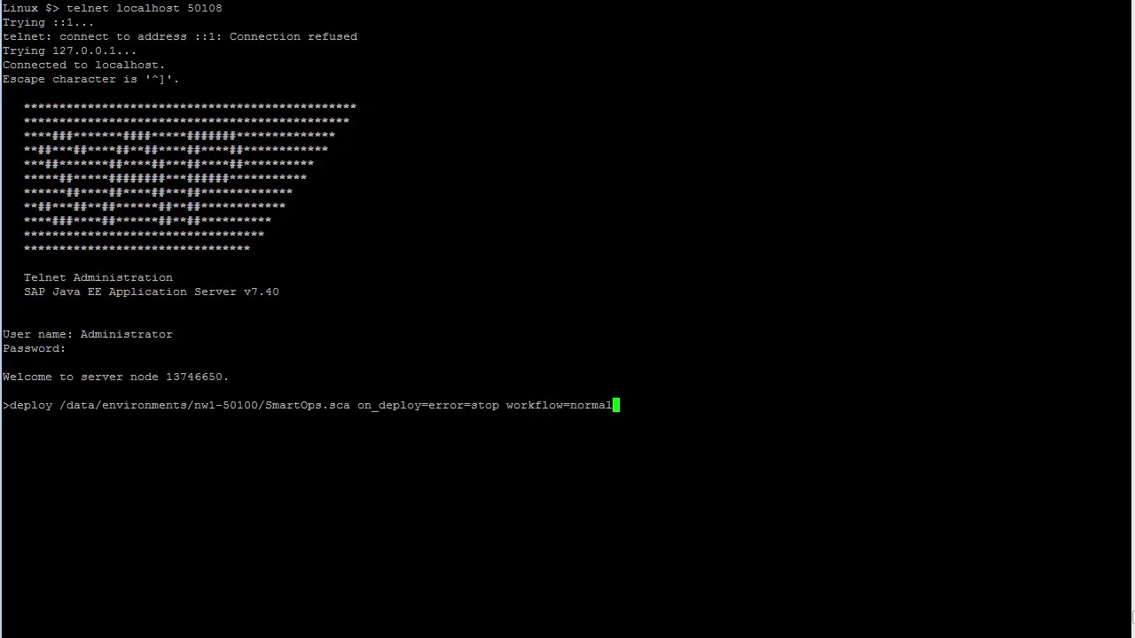
key("Return")
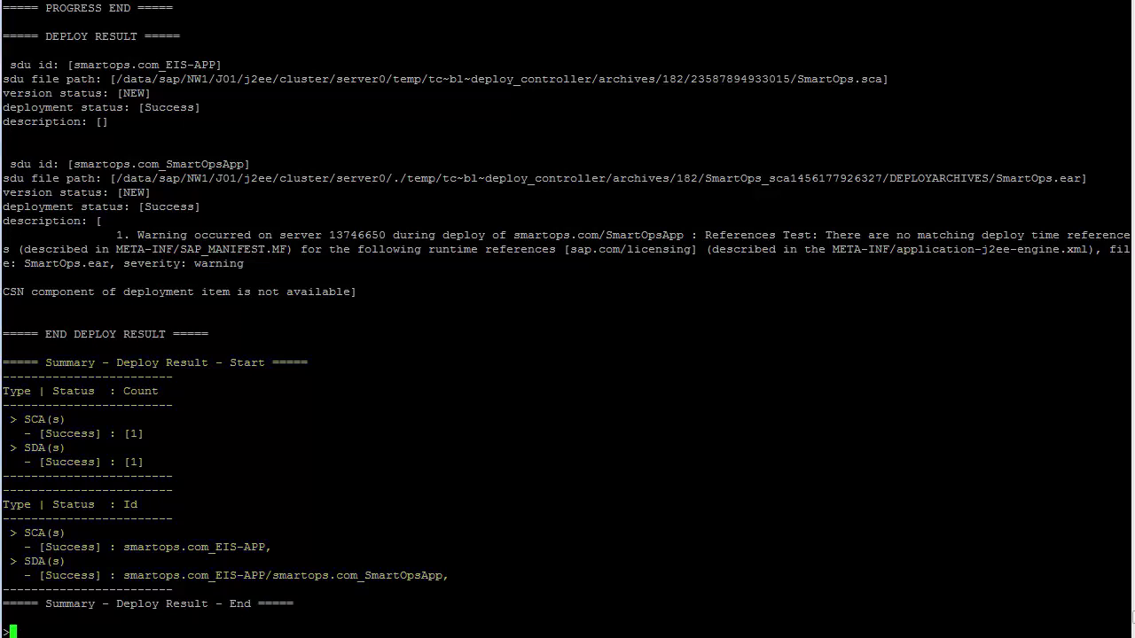
Start smartops.com/SmartOpsApp on the server and quit the telnet session
type("start app smartop")
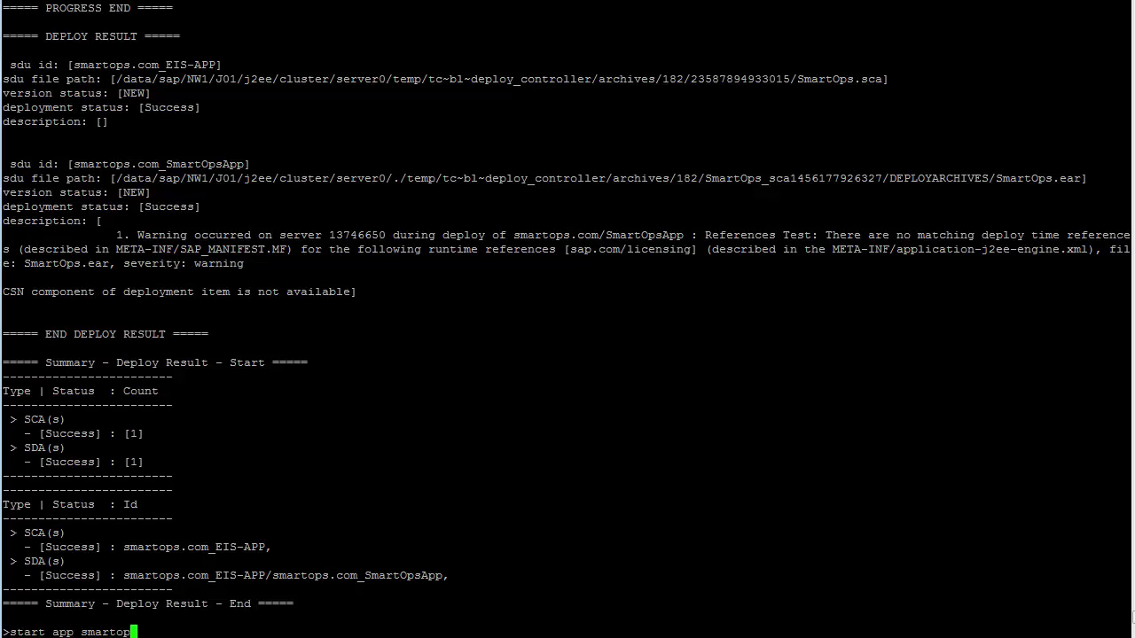
type("s.com/SmartOpsApp")
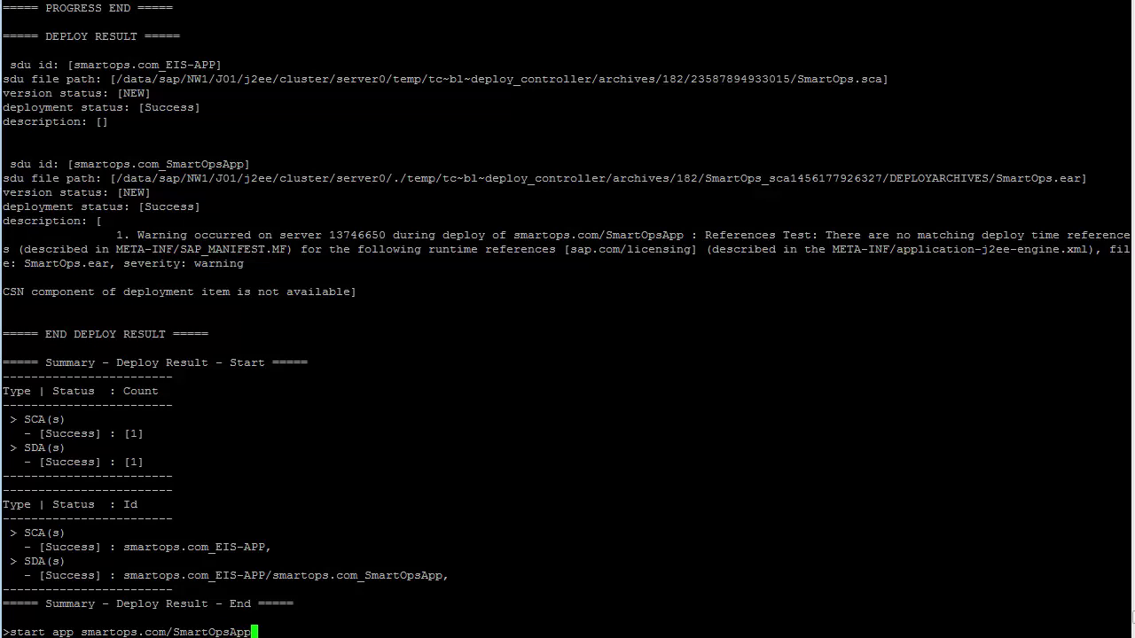
key("Return")
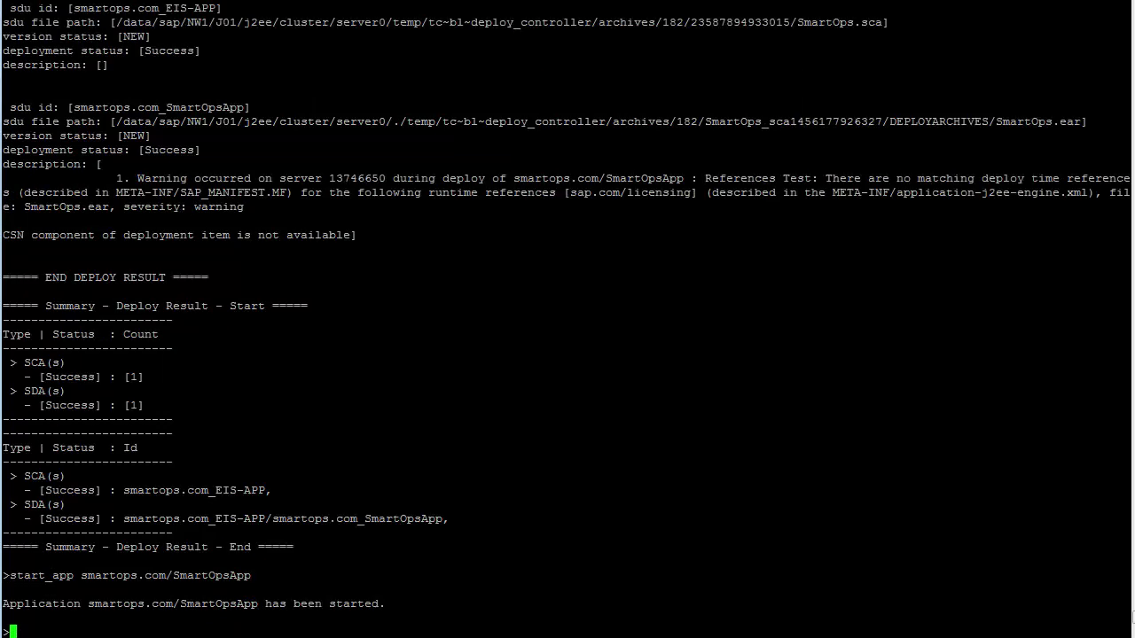
type("quit")
key("Return")
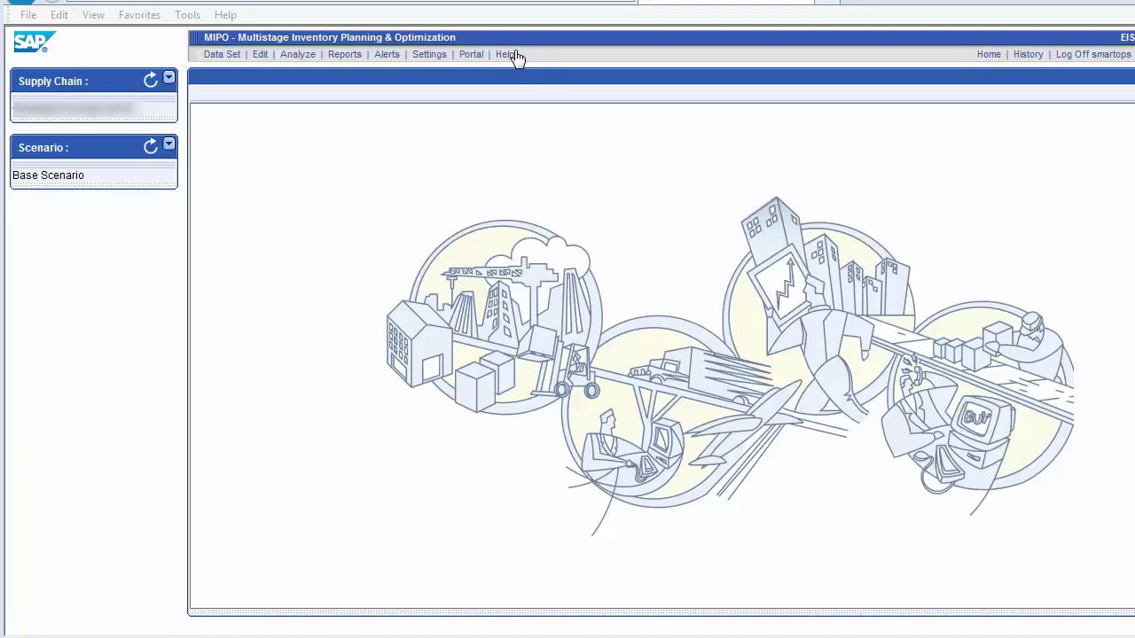
left_click(507, 55)
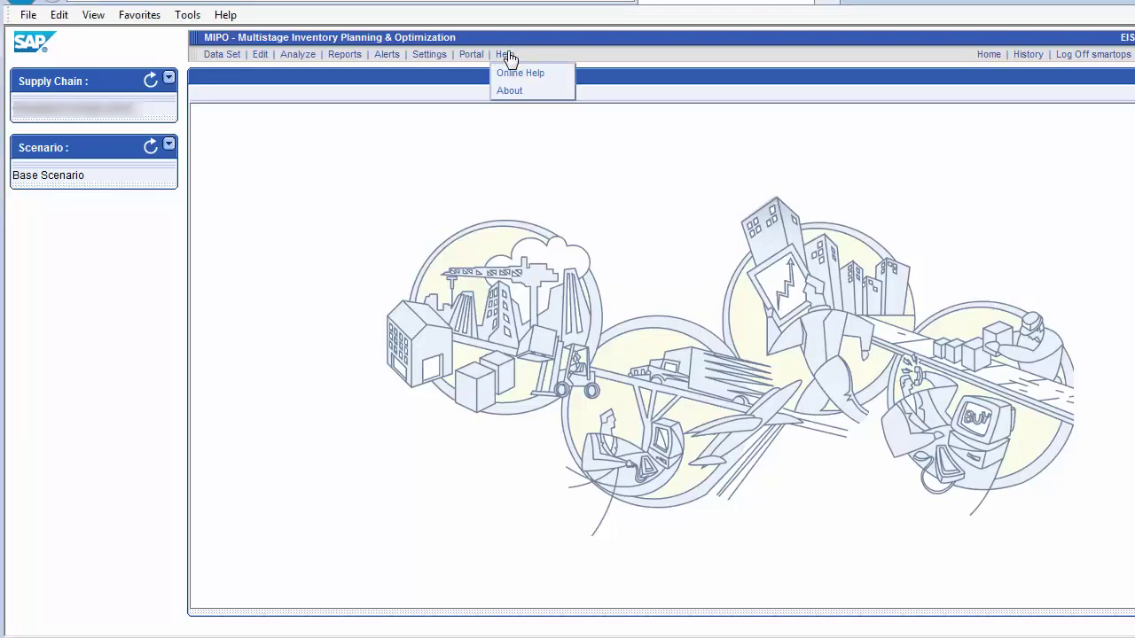
left_click(522, 97)
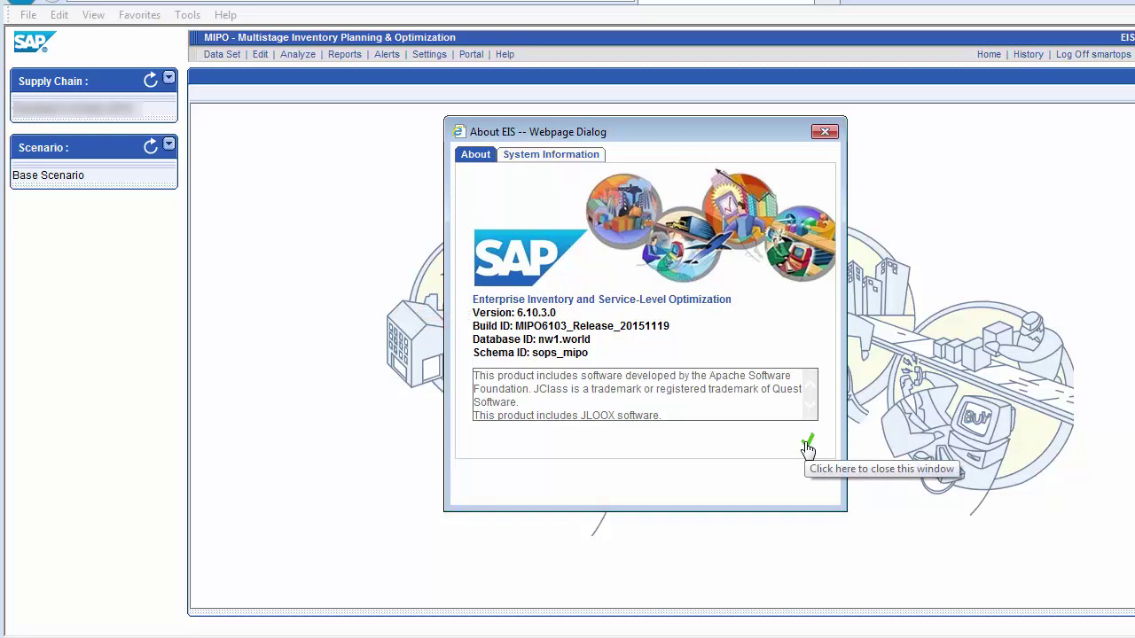
left_click(807, 446)
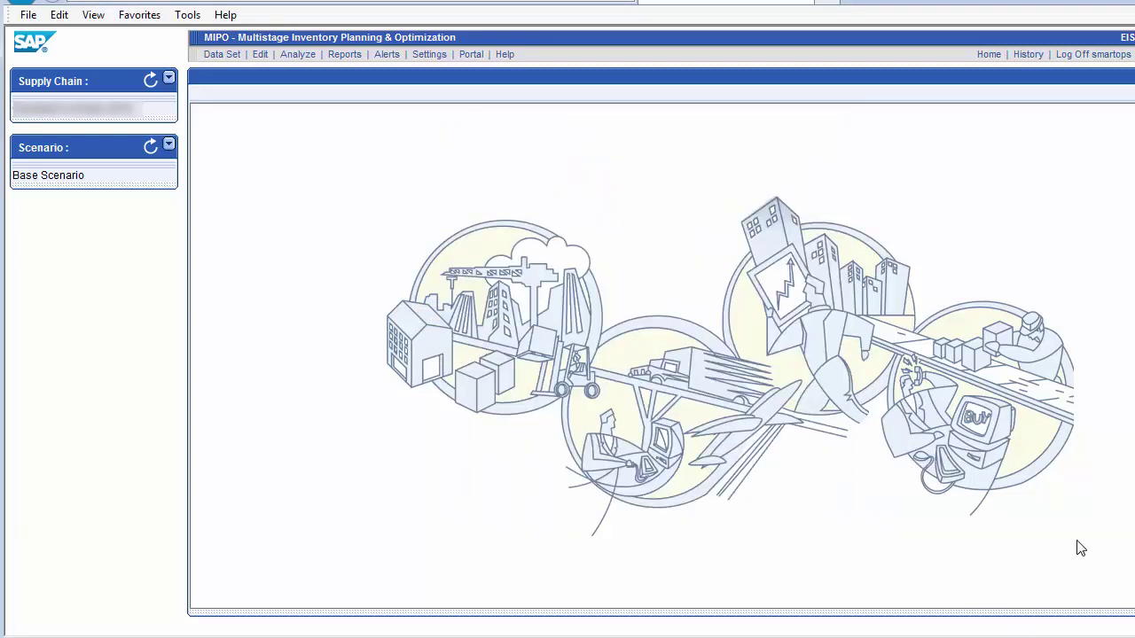